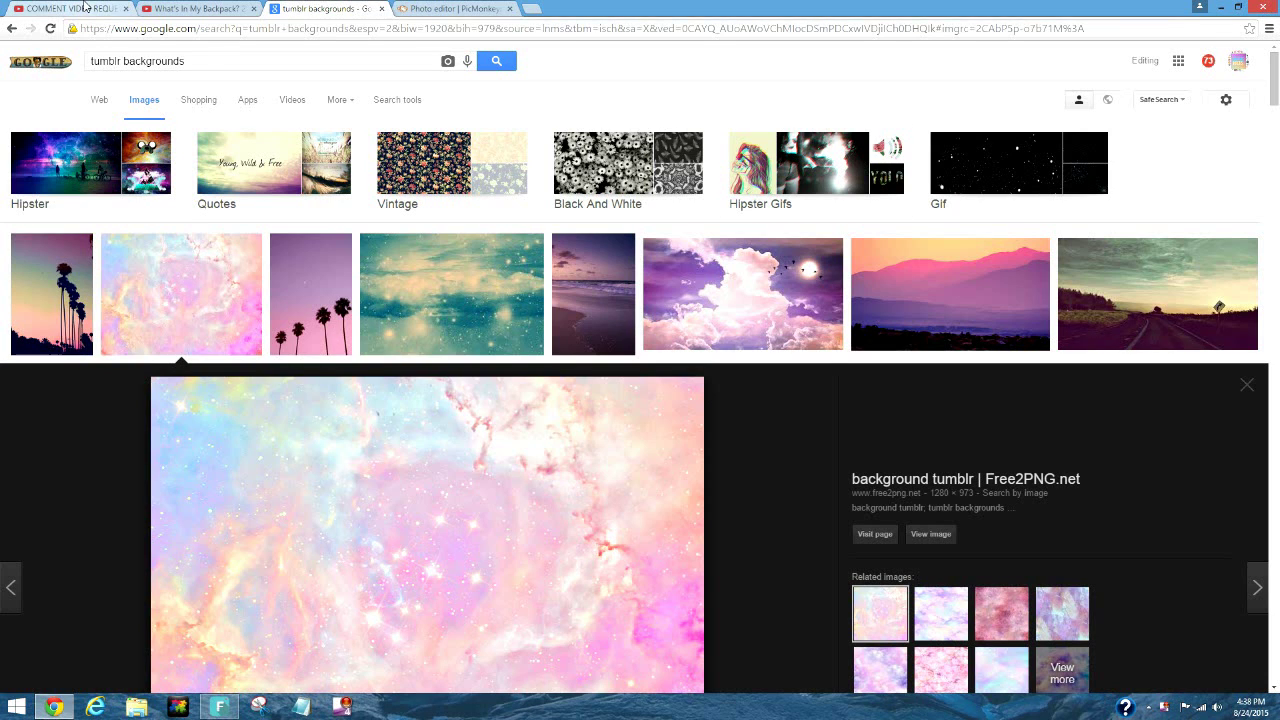
# - Watch the What's In My Backpack? video fullscreen, then switch to the Filmora project
pyautogui.click(85, 7)
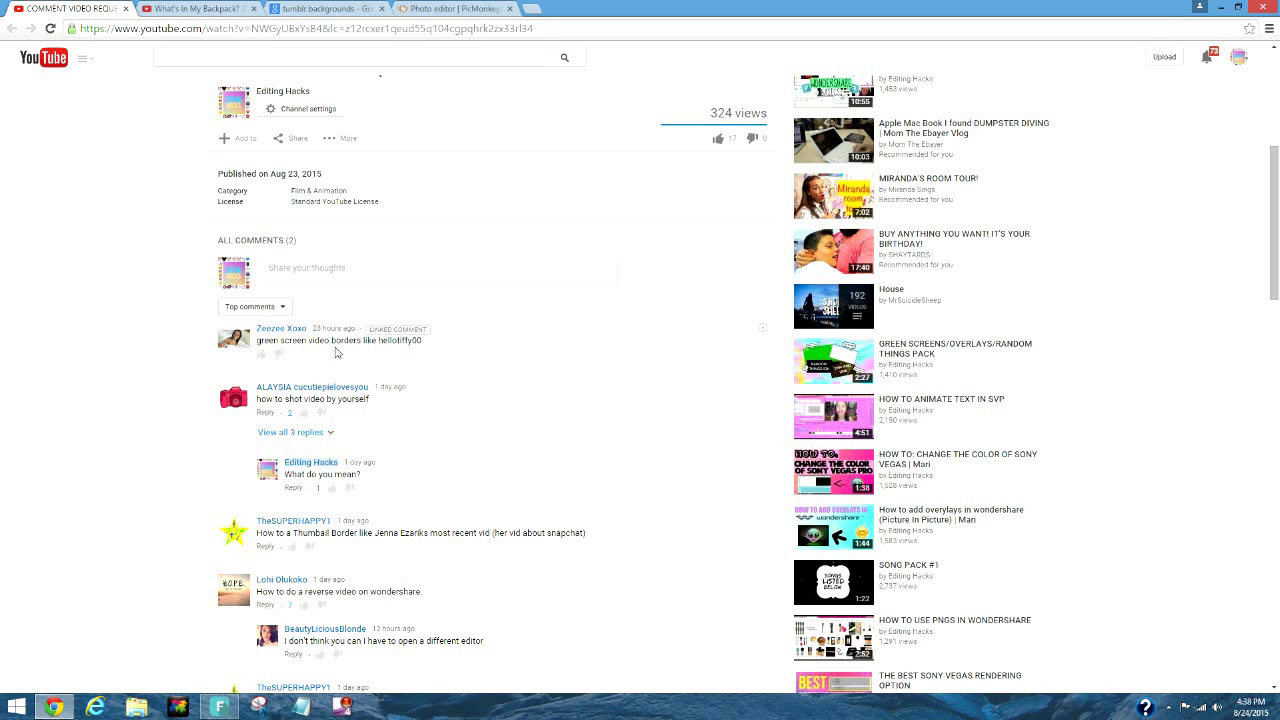
pyautogui.click(171, 6)
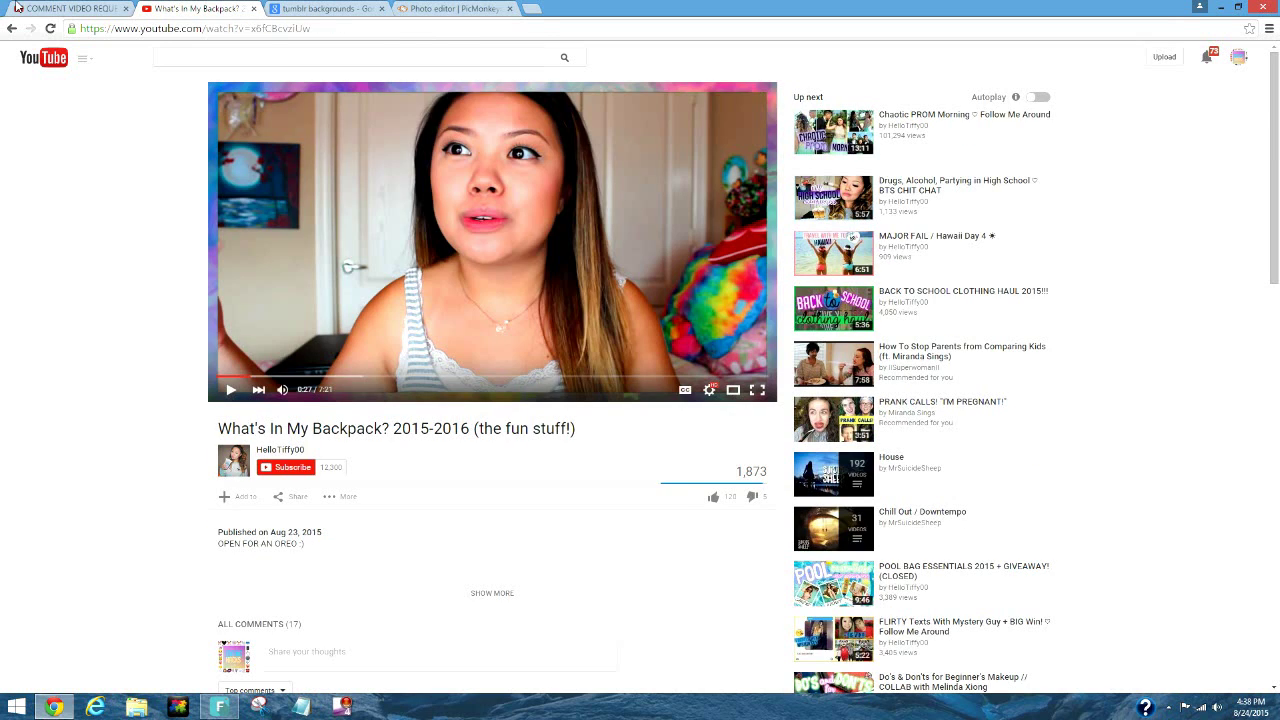
pyautogui.click(112, 8)
pyautogui.click(146, 8)
pyautogui.click(757, 389)
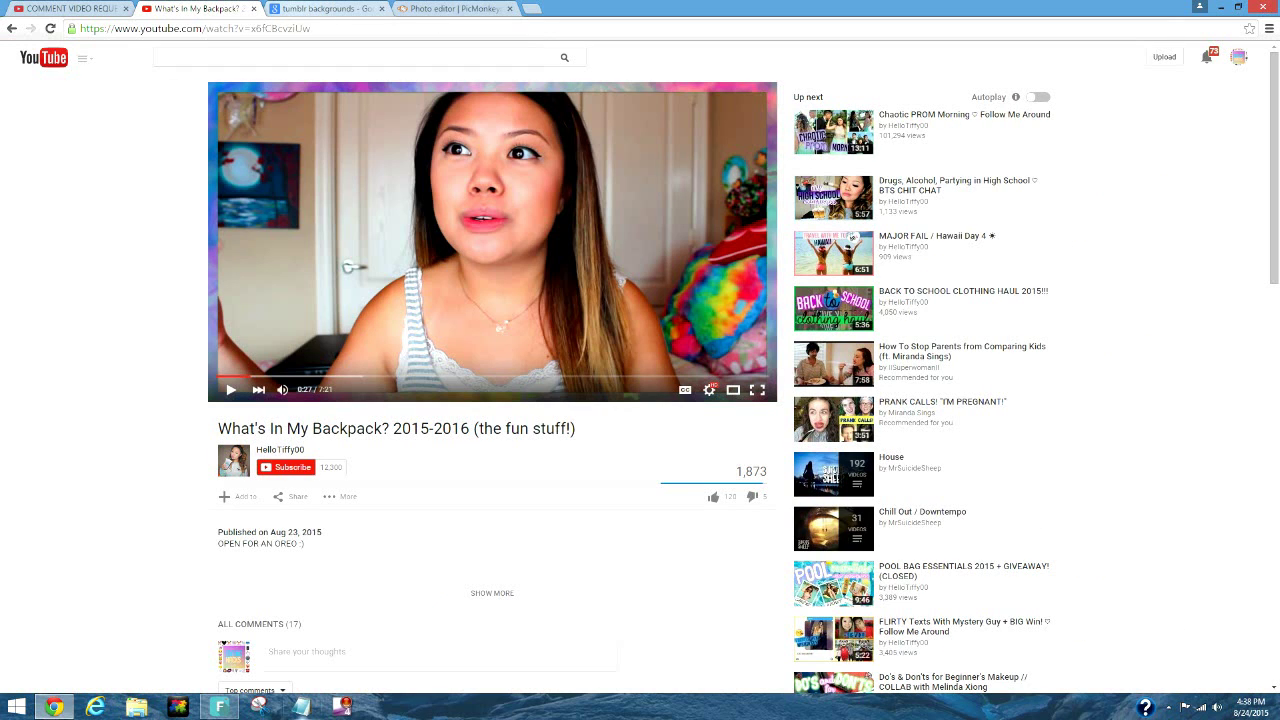
pyautogui.click(220, 706)
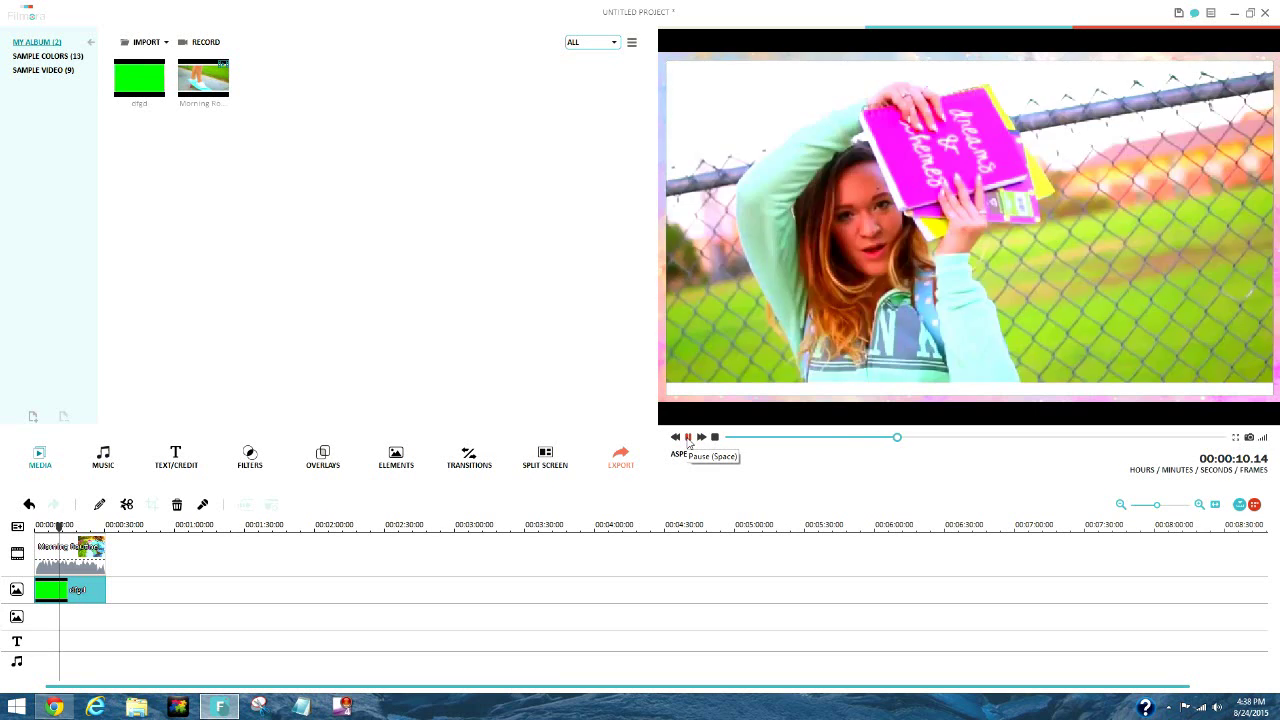
# - Pause the Filmora preview at 00:00:11.11 and return to the tumblr backgrounds image search
pyautogui.click(688, 437)
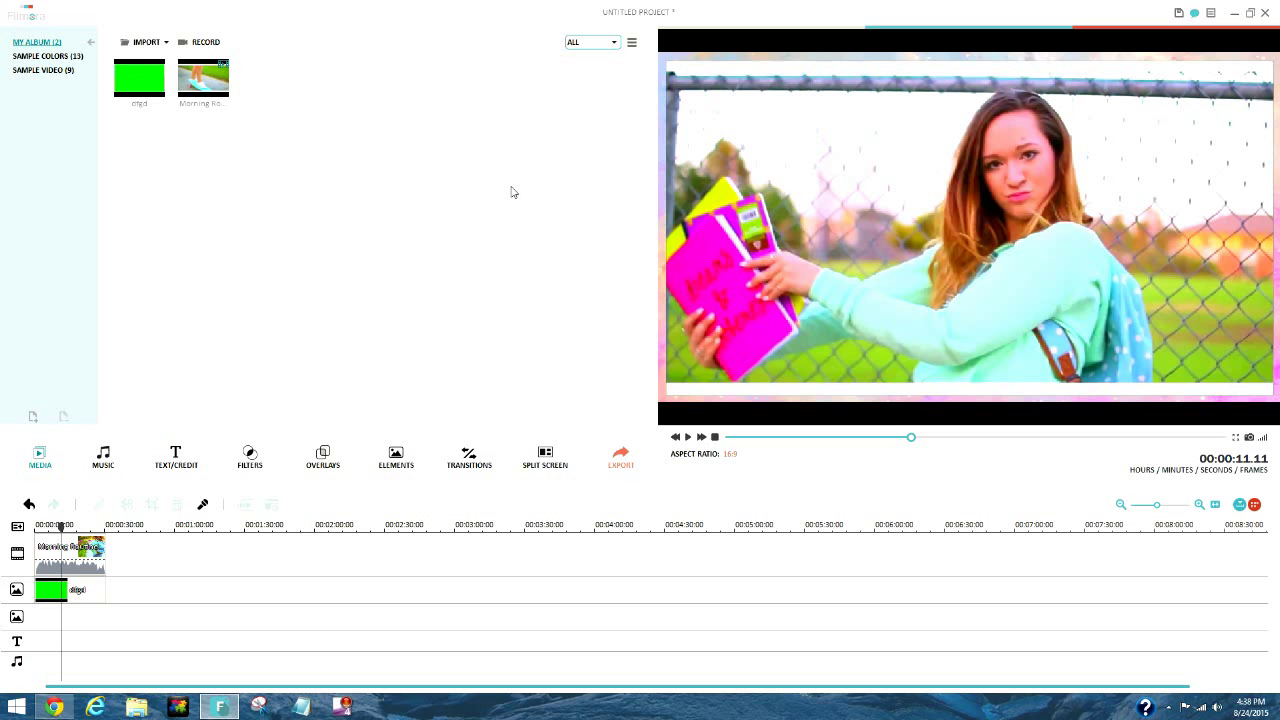
pyautogui.click(54, 707)
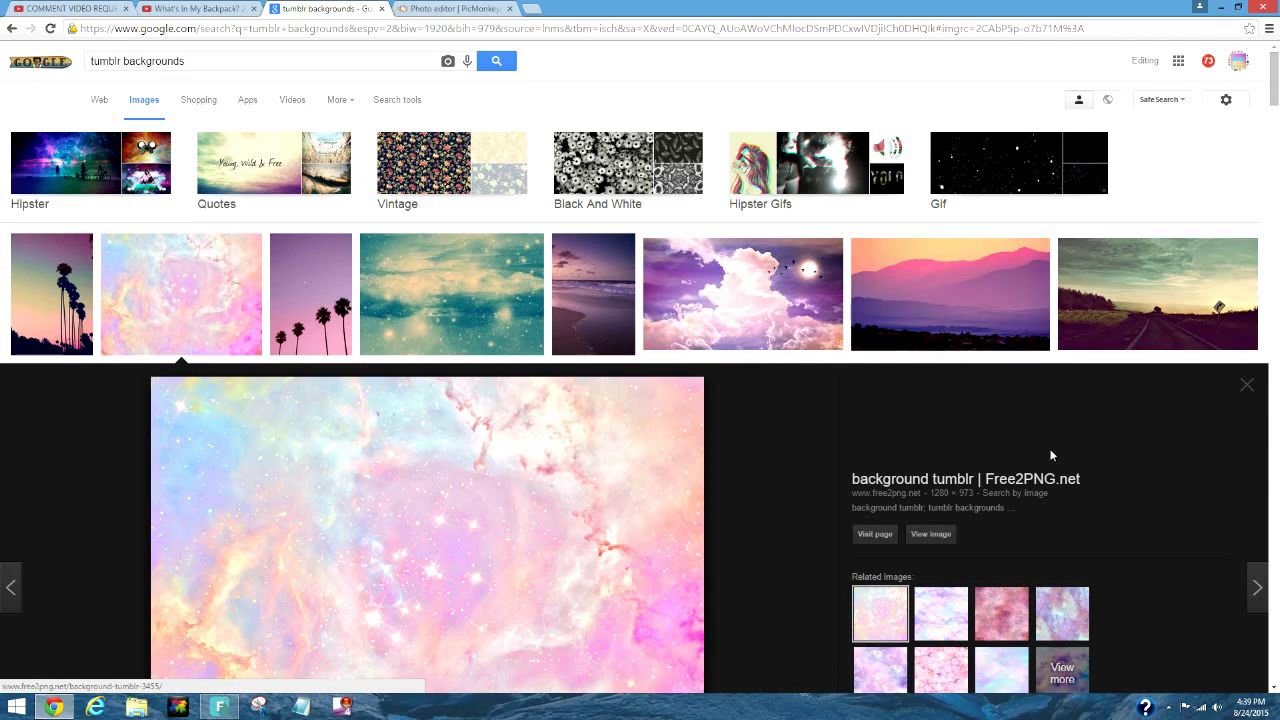
pyautogui.scroll(-7, 1050, 450)
pyautogui.scroll(-4, 1063, 479)
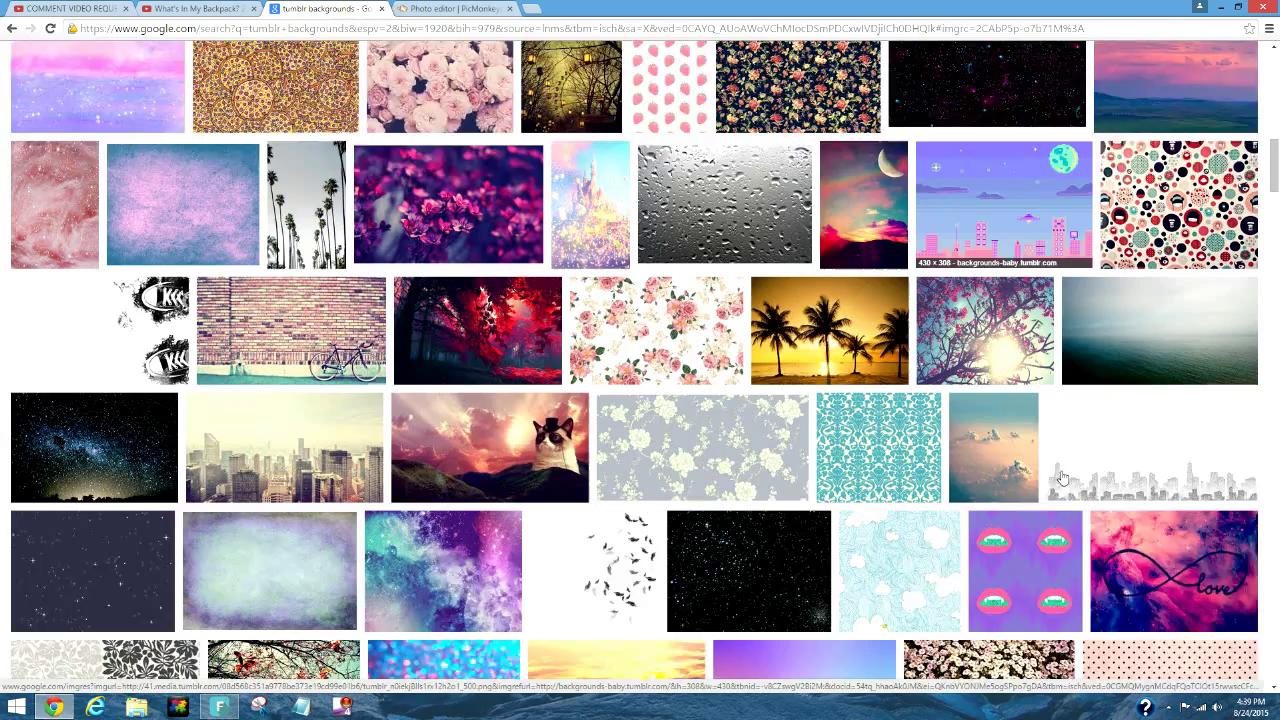
pyautogui.scroll(-5, 1063, 479)
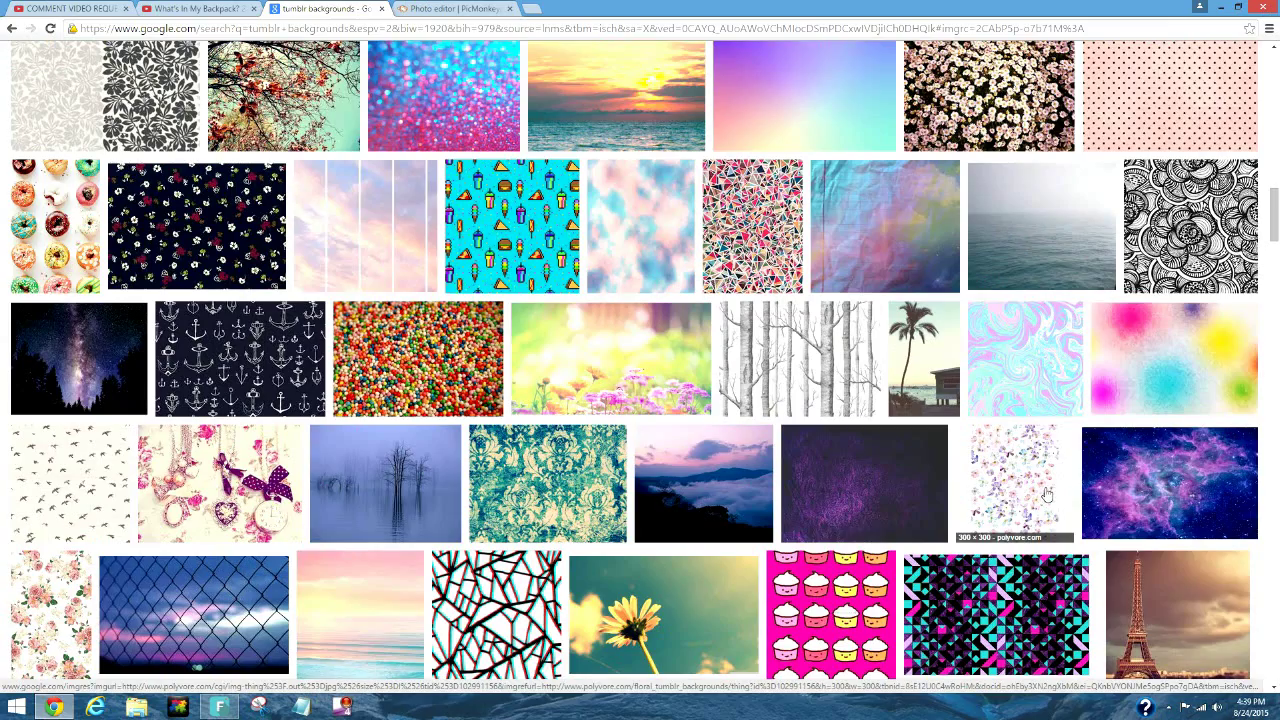
pyautogui.scroll(15, 1047, 494)
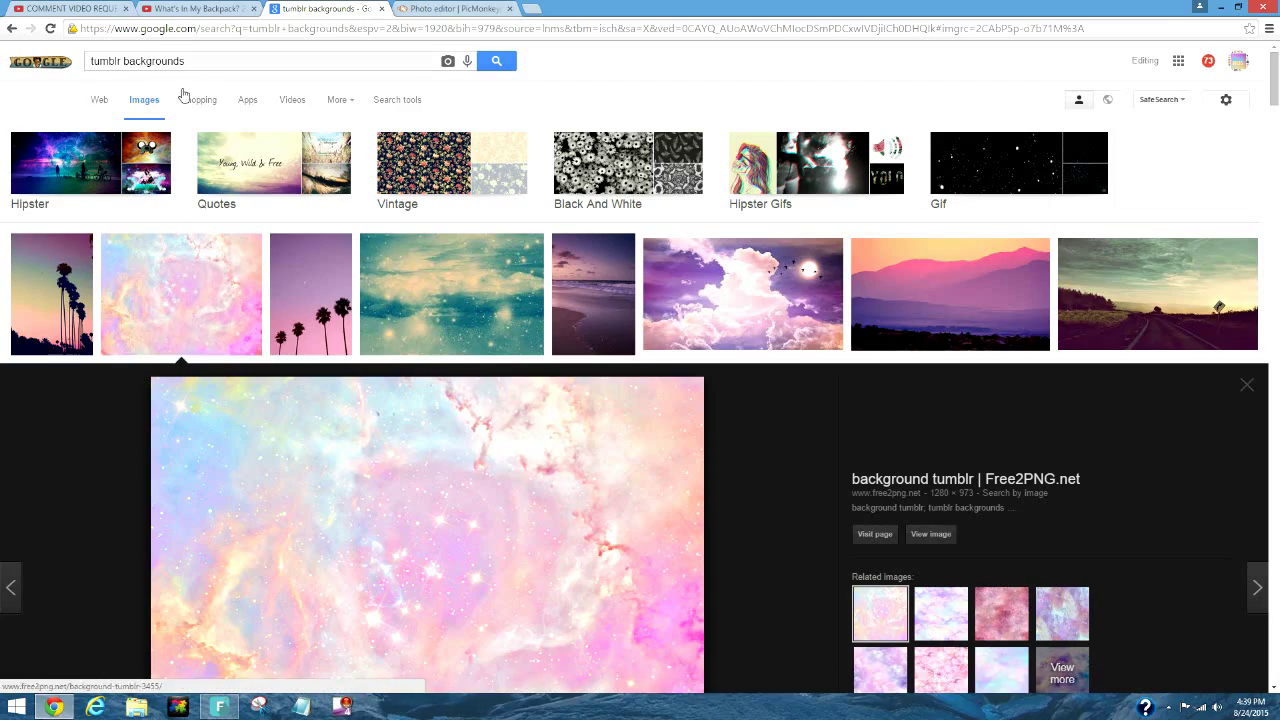
pyautogui.scroll(-10, 641, 369)
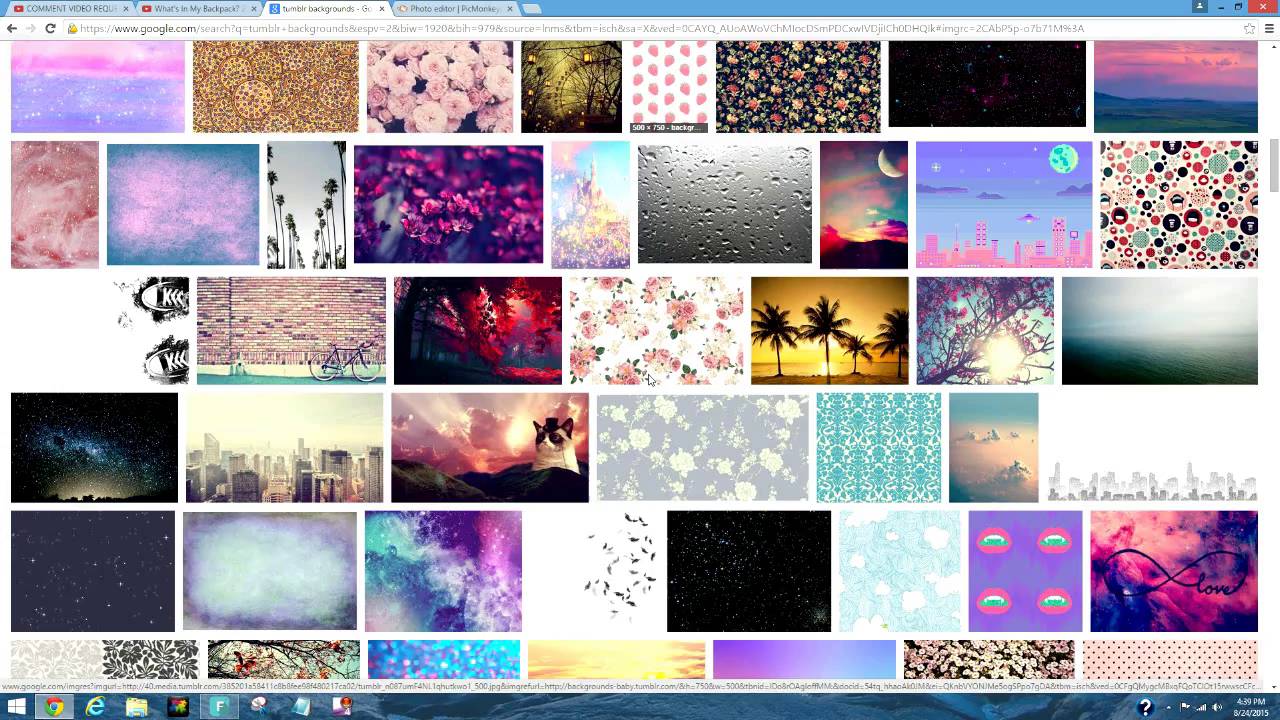
pyautogui.scroll(-5, 650, 382)
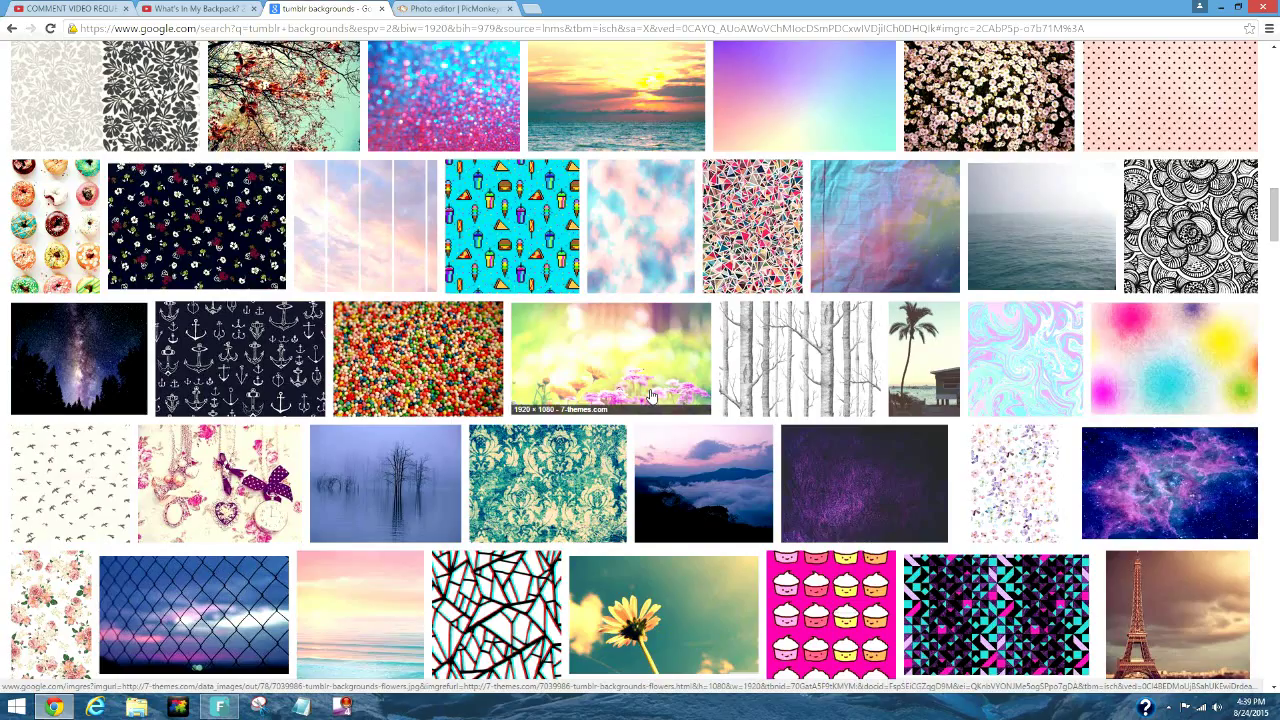
pyautogui.scroll(-5, 400, 385)
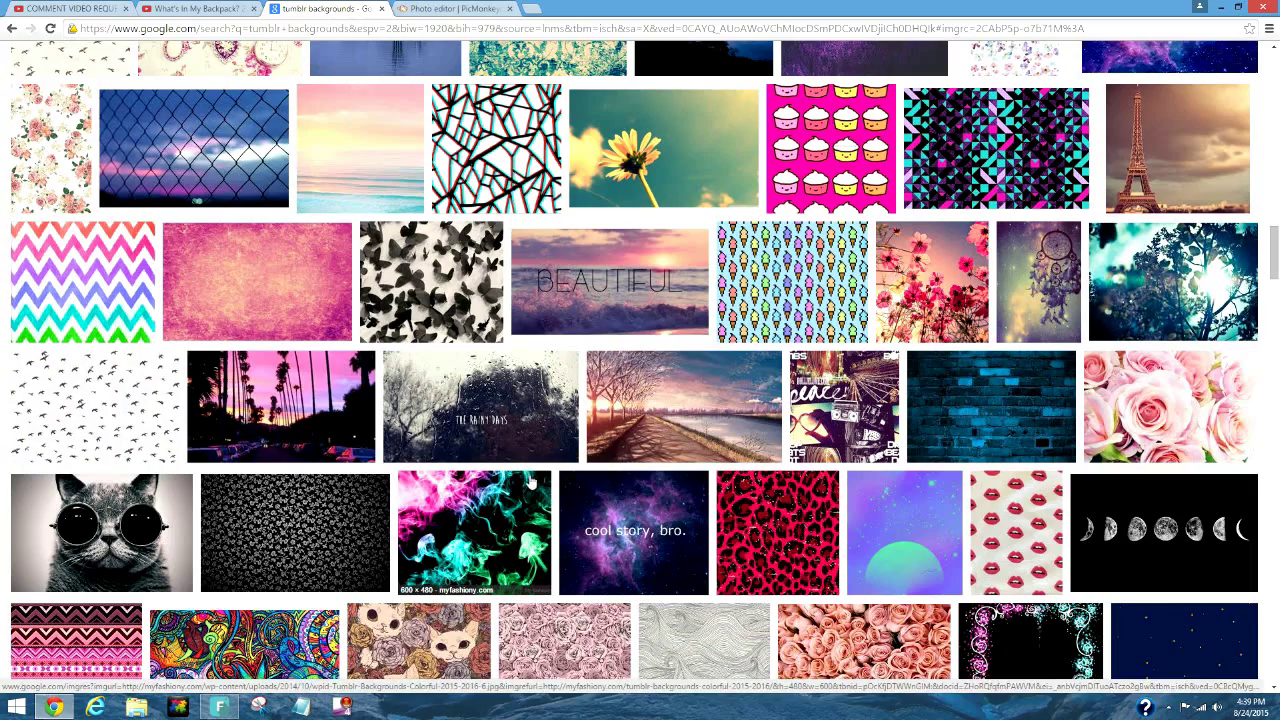
pyautogui.scroll(4, 530, 470)
pyautogui.scroll(15, 543, 472)
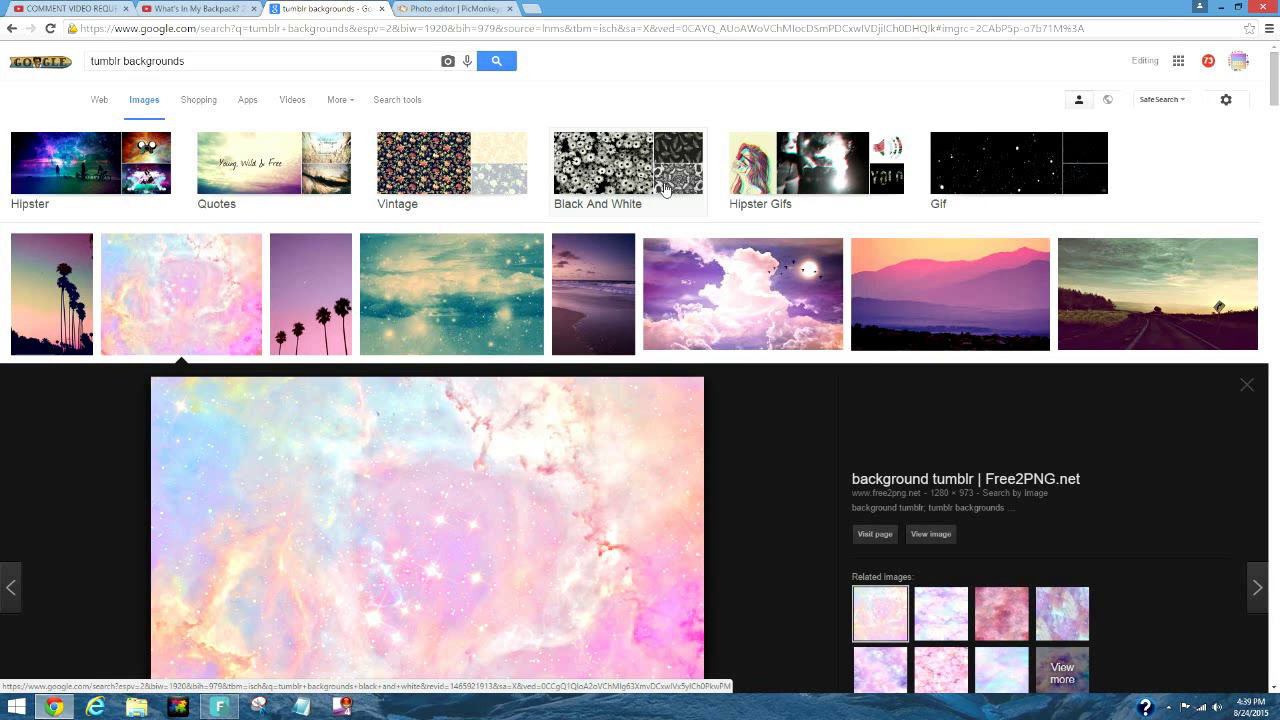
pyautogui.scroll(-1, 744, 278)
pyautogui.scroll(1, 744, 278)
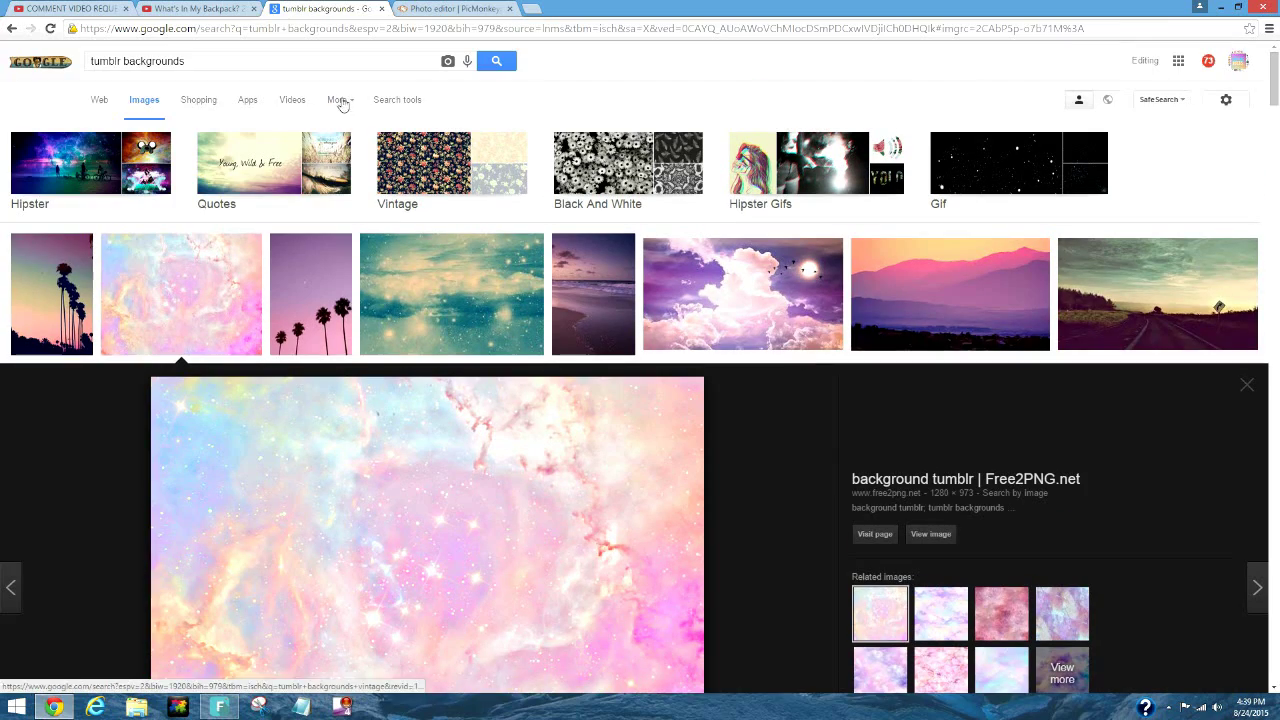
# - Narrow the results to Vintage backgrounds and open the dark floral image preview
pyautogui.click(445, 165)
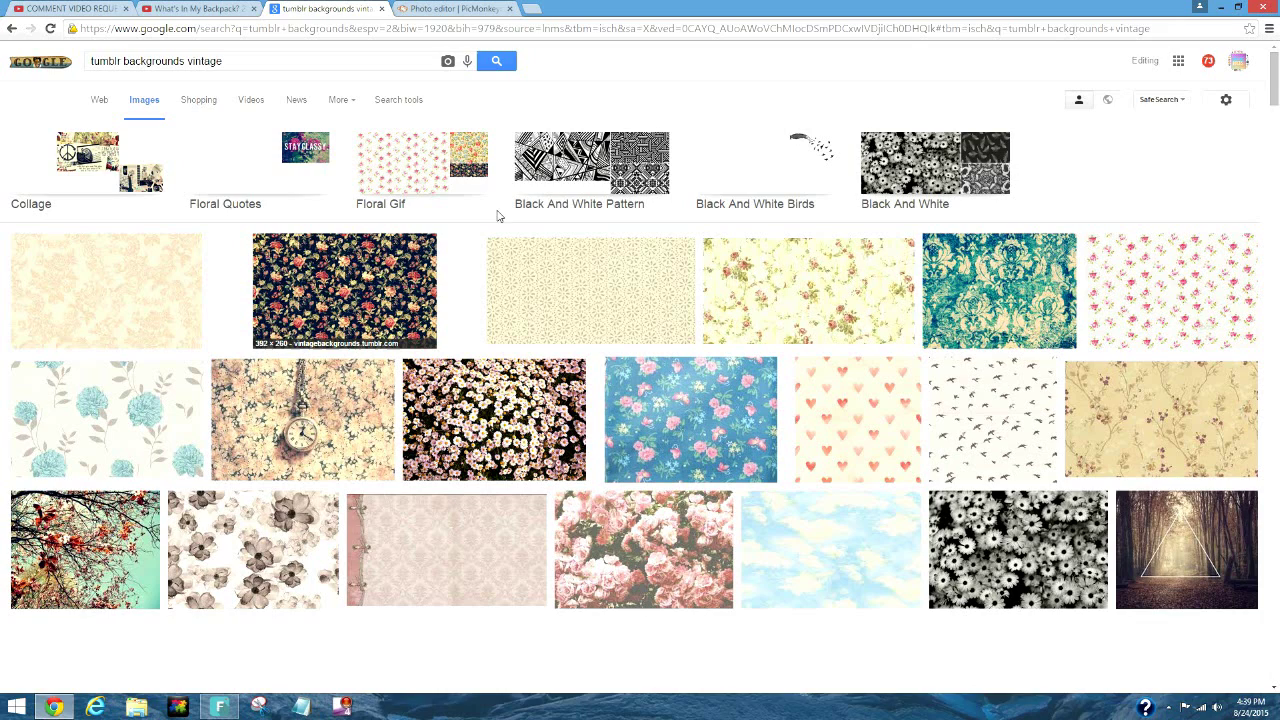
pyautogui.click(340, 290)
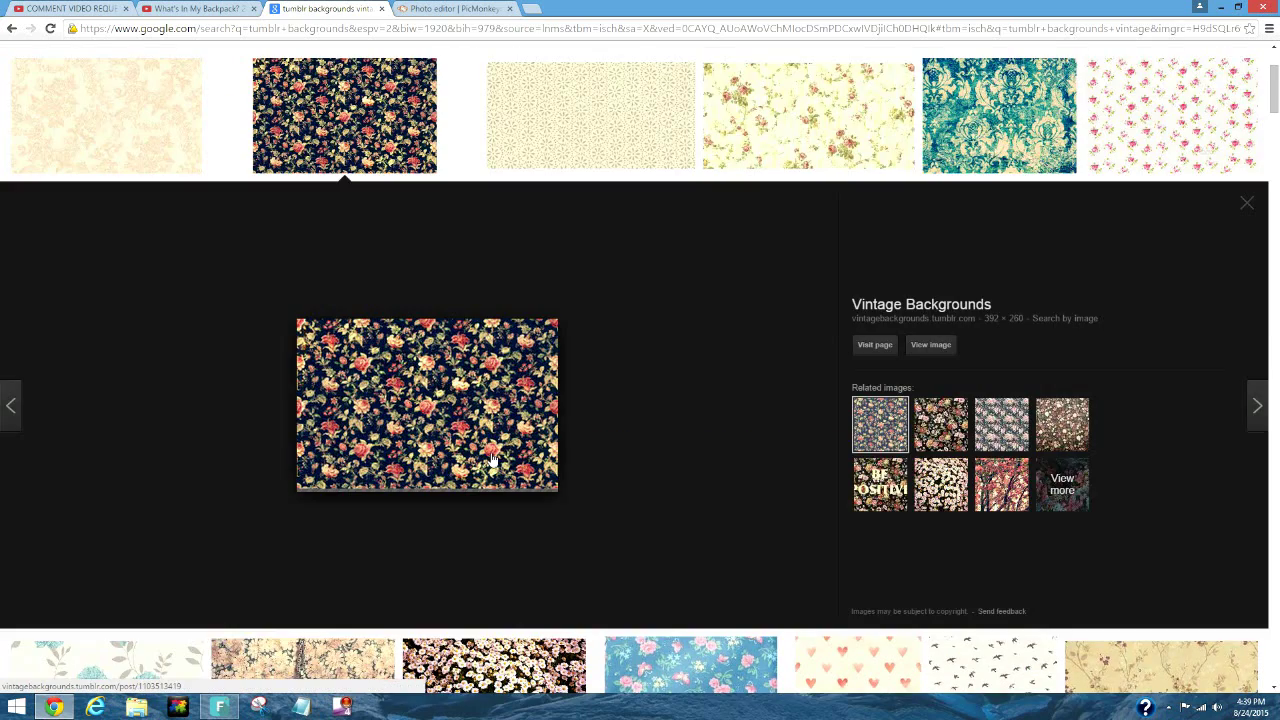
pyautogui.rightClick(477, 443)
pyautogui.click(199, 443)
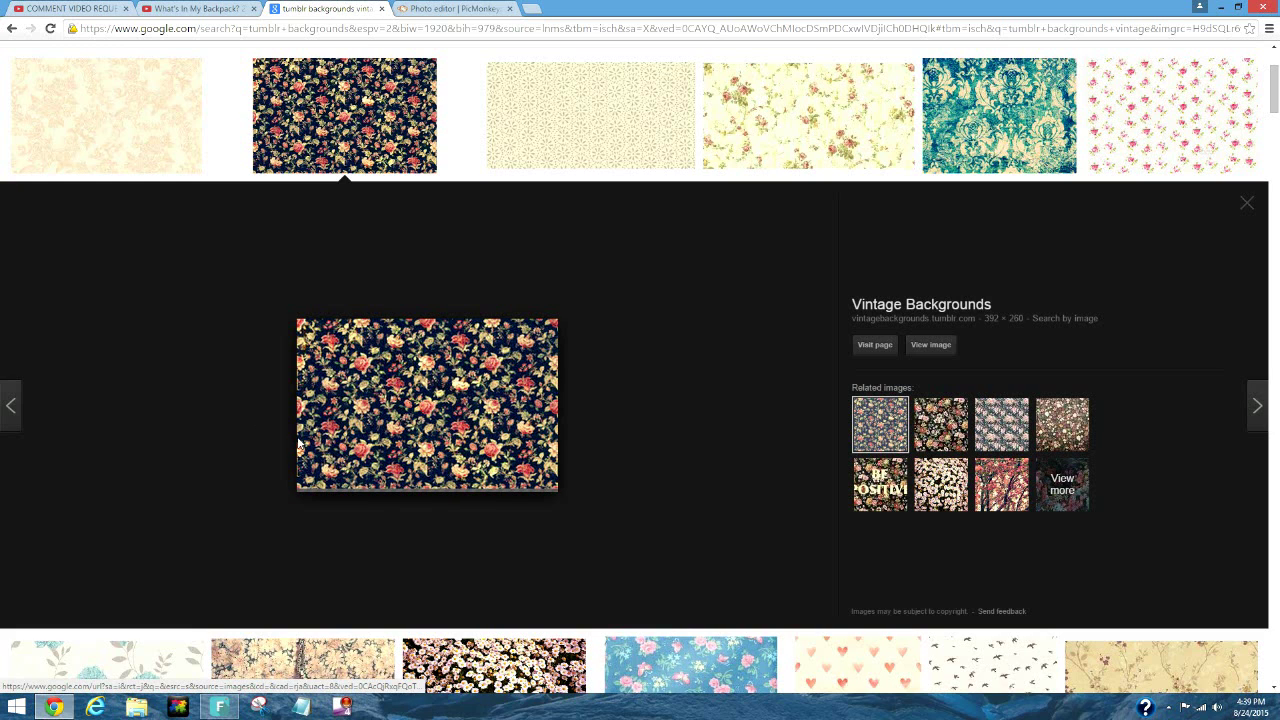
# - Save the dark floral image as a GIF, then reload the PicMonkey tab
pyautogui.rightClick(404, 439)
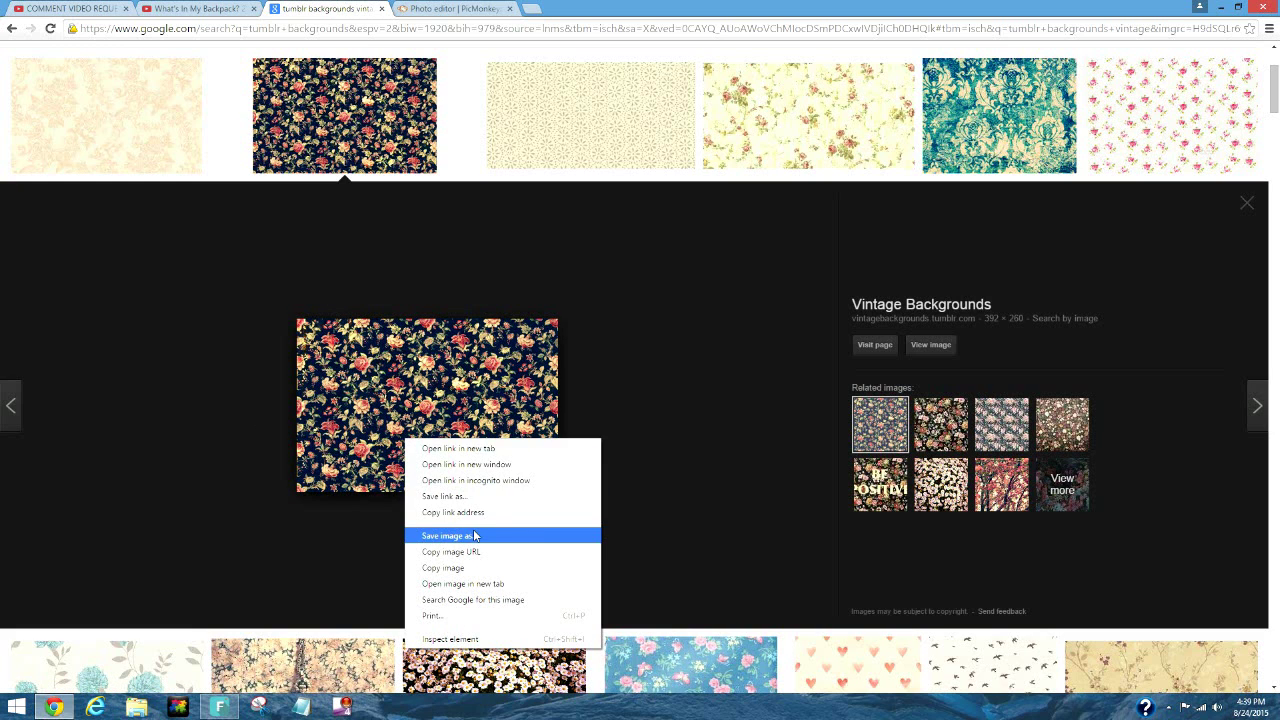
pyautogui.click(474, 536)
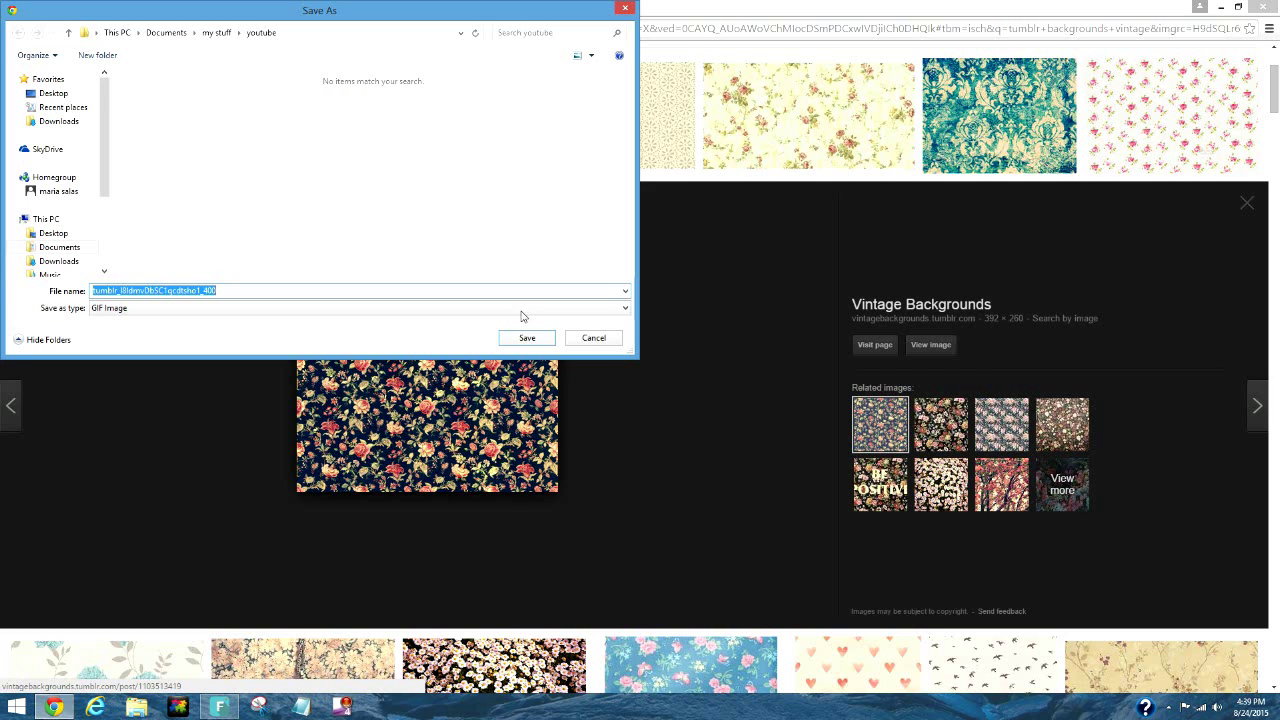
pyautogui.click(527, 339)
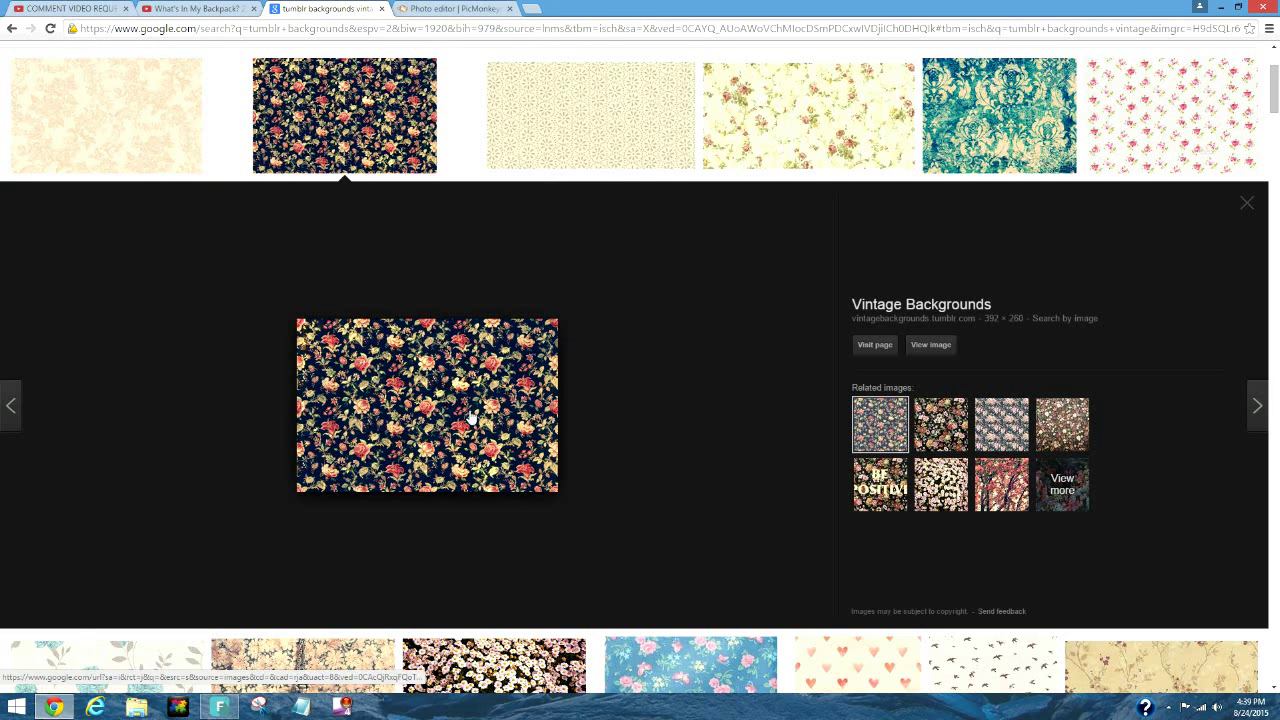
pyautogui.click(438, 9)
pyautogui.click(47, 29)
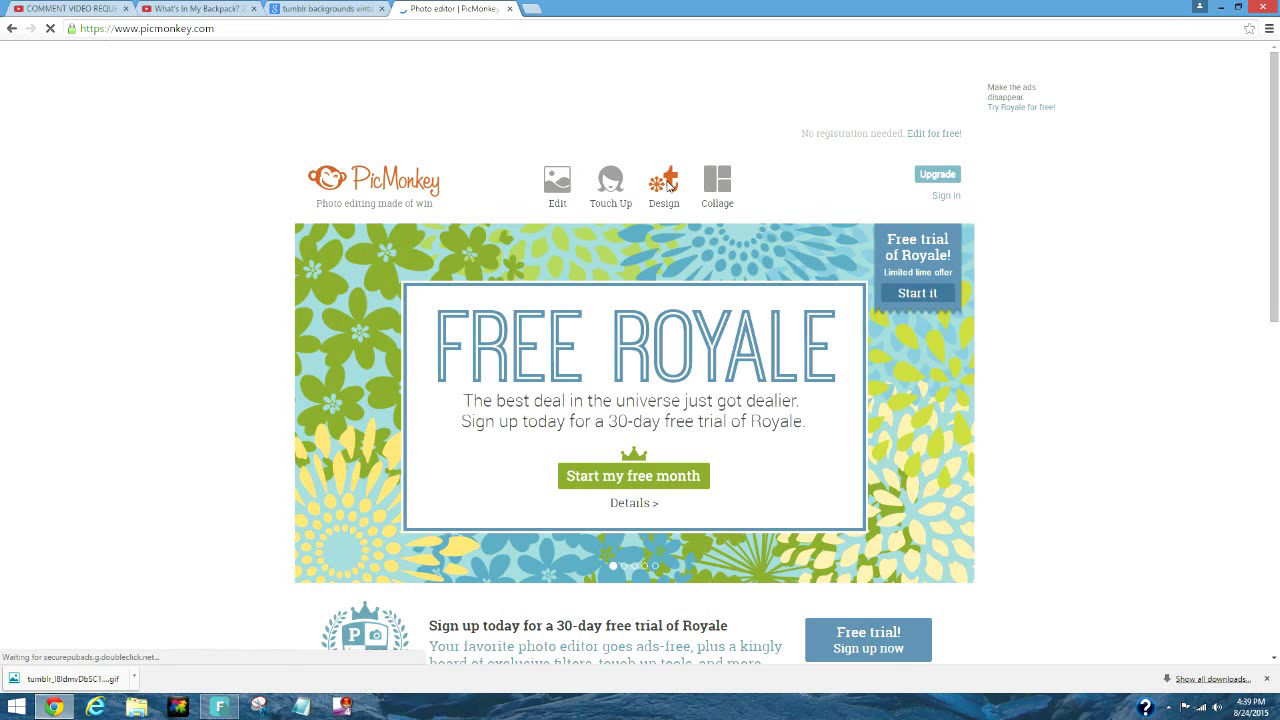
# - Create a blank custom canvas of 1280 × 720 pixels from Design > Custom
pyautogui.moveTo(668, 184)
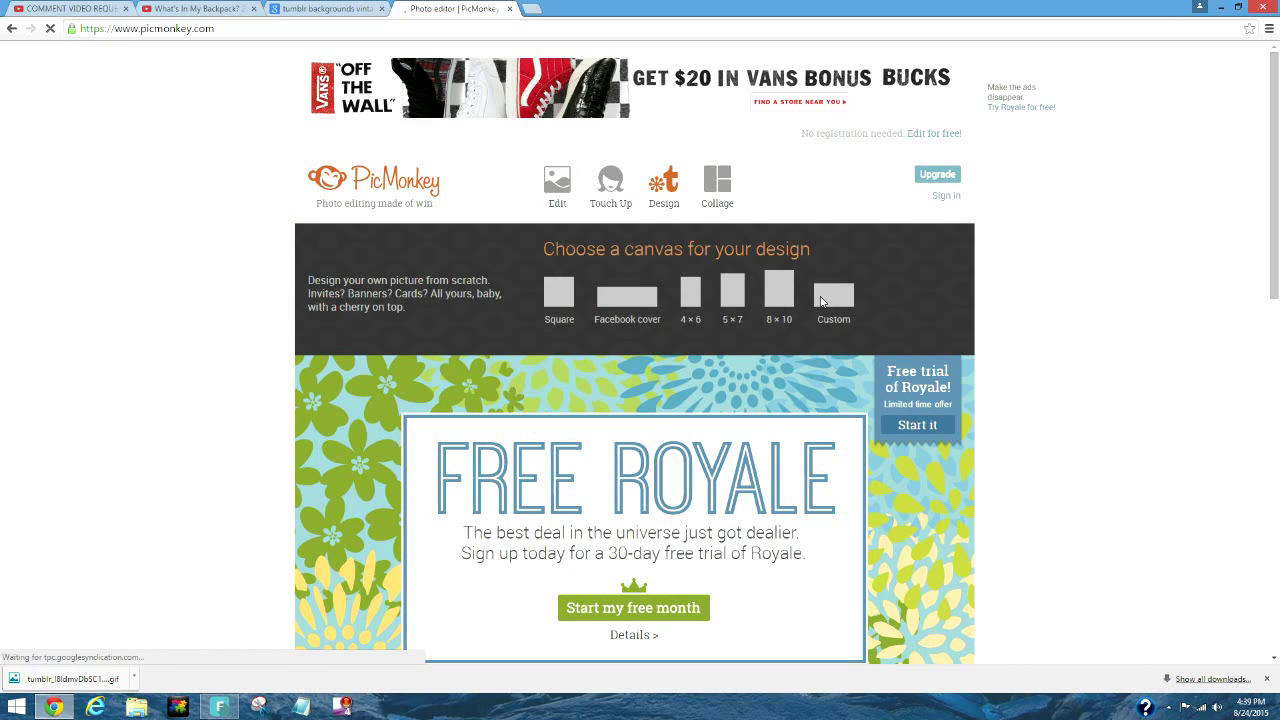
pyautogui.click(833, 292)
pyautogui.click(594, 281)
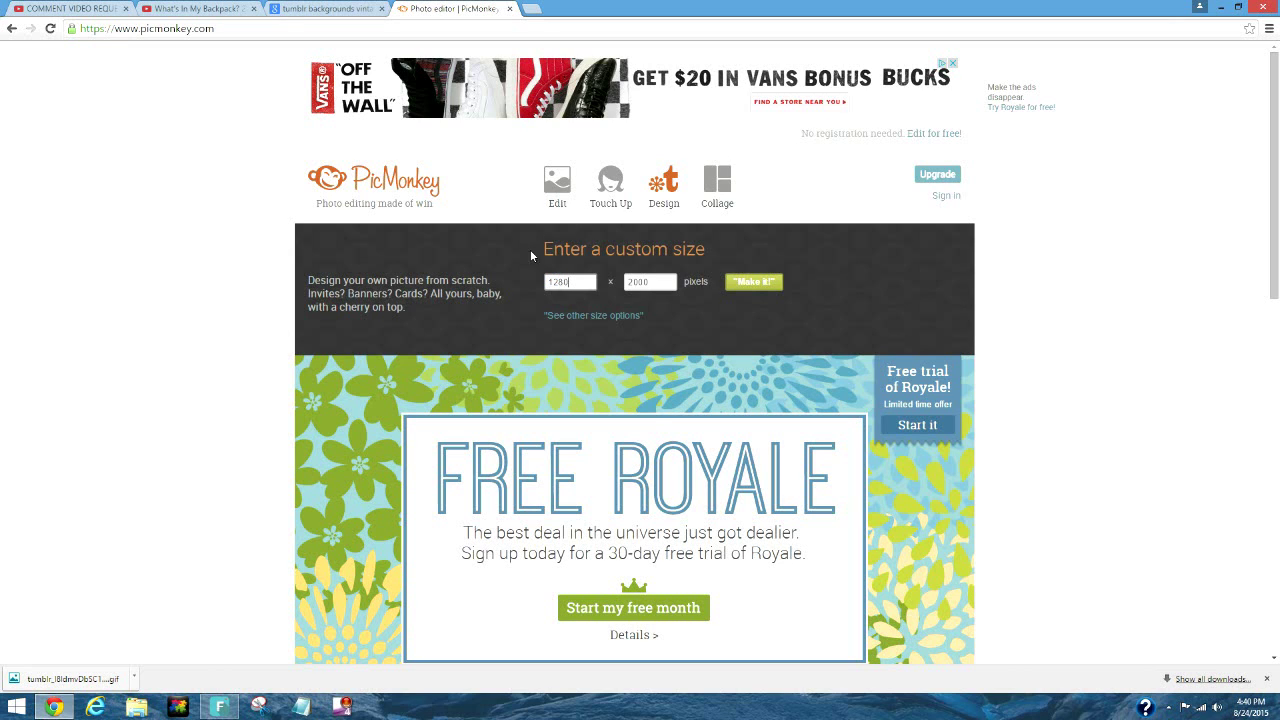
pyautogui.press('Tab')
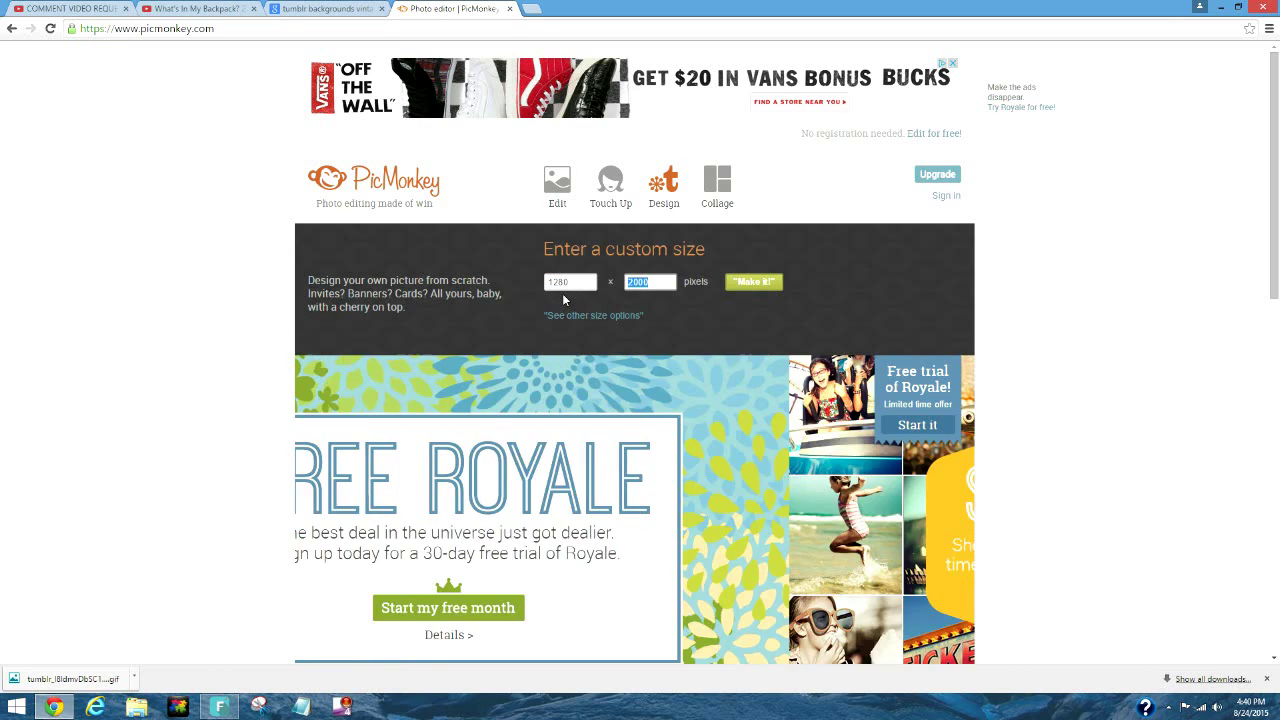
pyautogui.write('720')
pyautogui.click(751, 281)
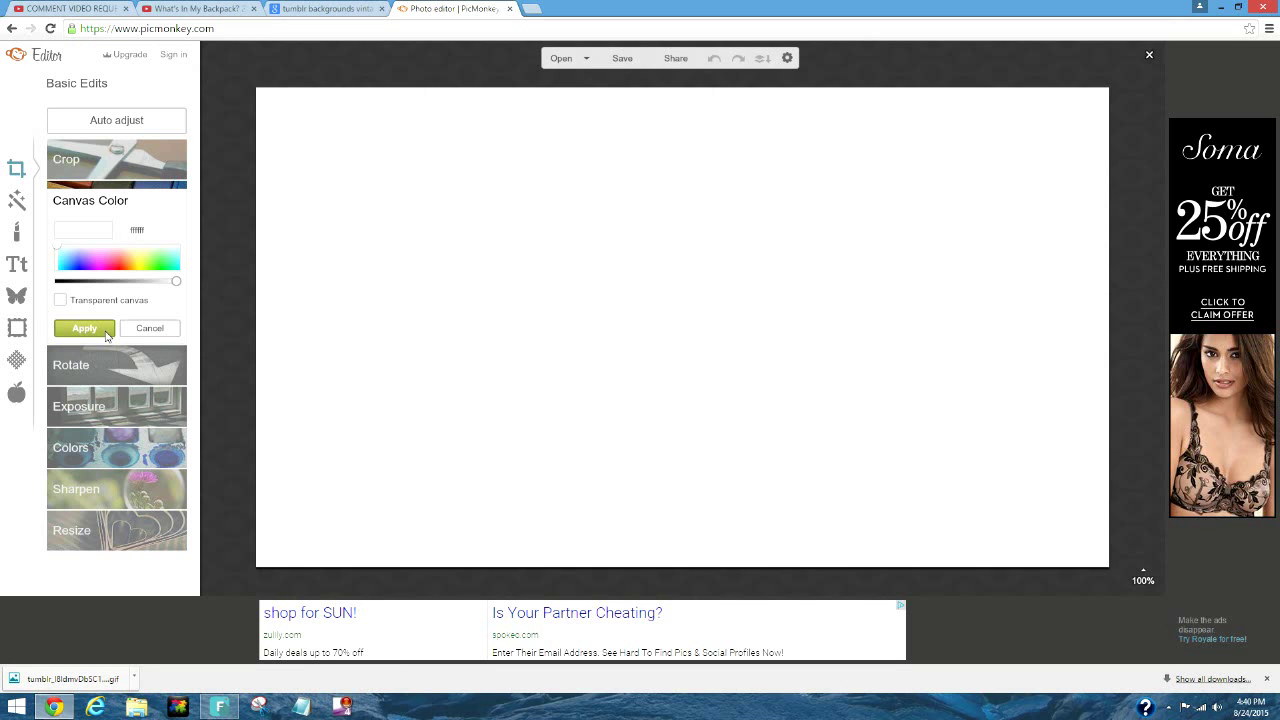
# - Accept the white canvas and load the floral tumblr image as a Your Own overlay
pyautogui.click(325, 8)
pyautogui.click(452, 8)
pyautogui.click(85, 330)
pyautogui.click(131, 328)
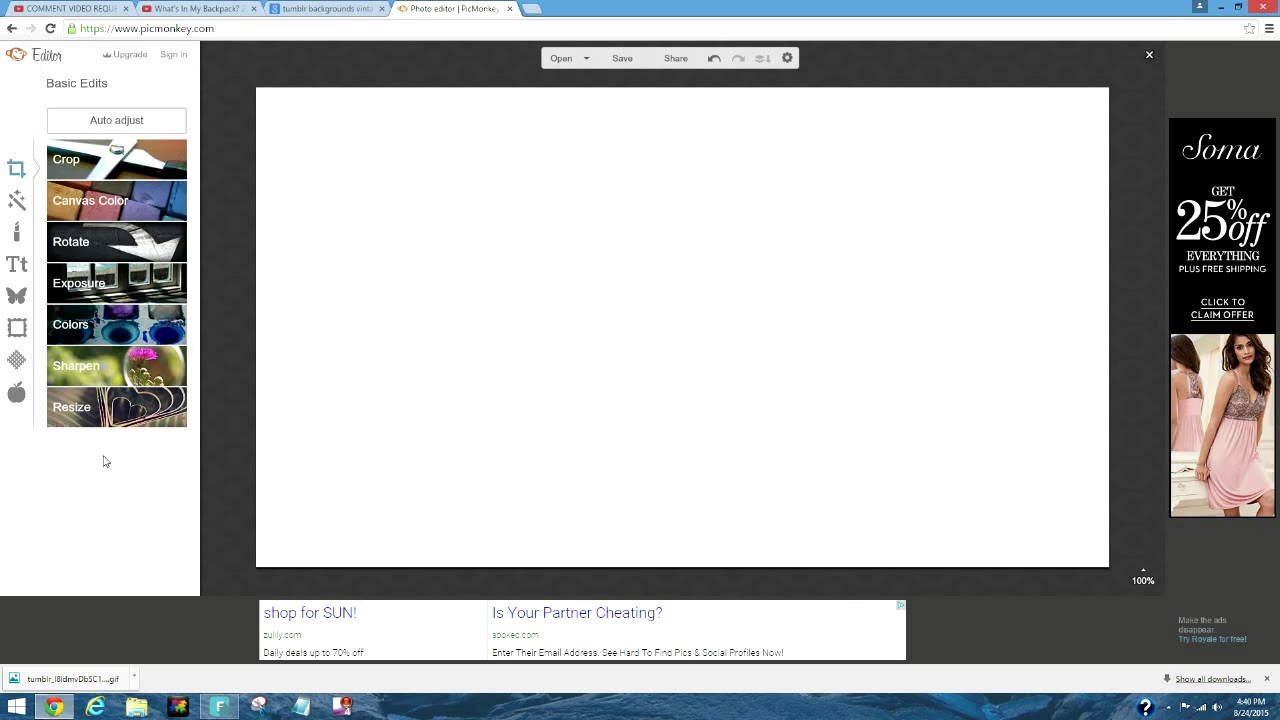
pyautogui.click(18, 298)
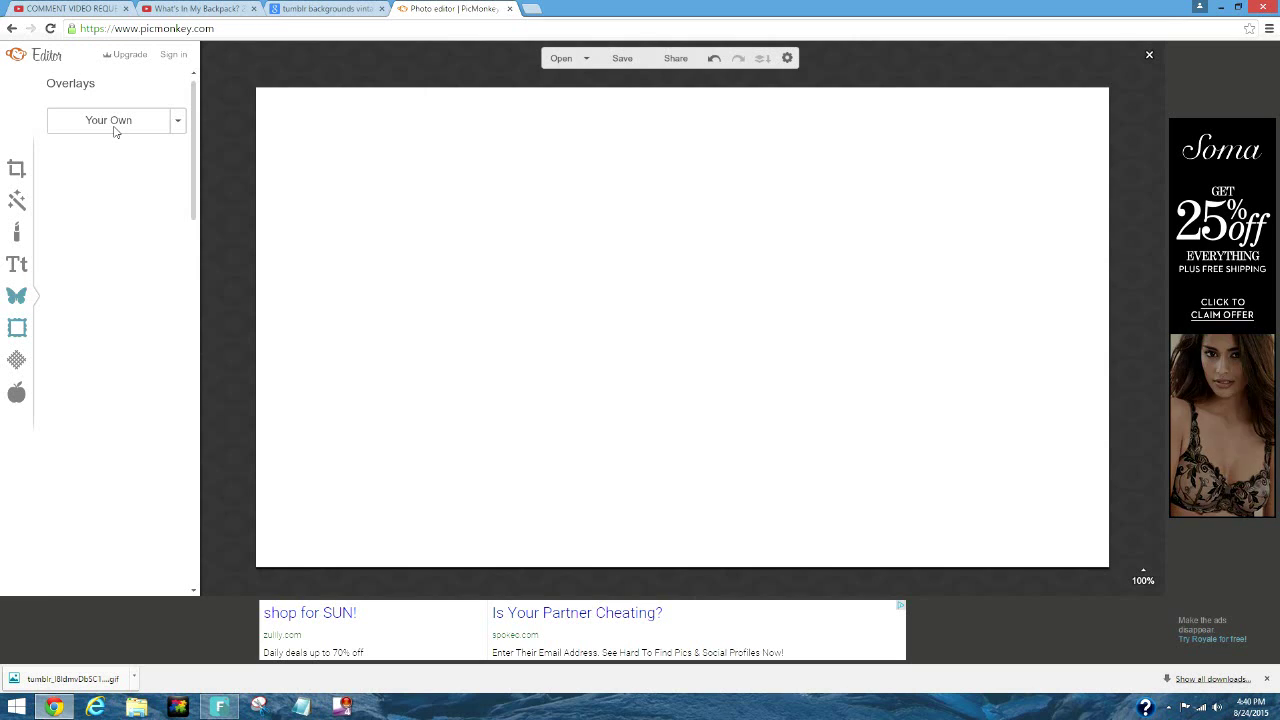
pyautogui.click(113, 128)
pyautogui.click(450, 198)
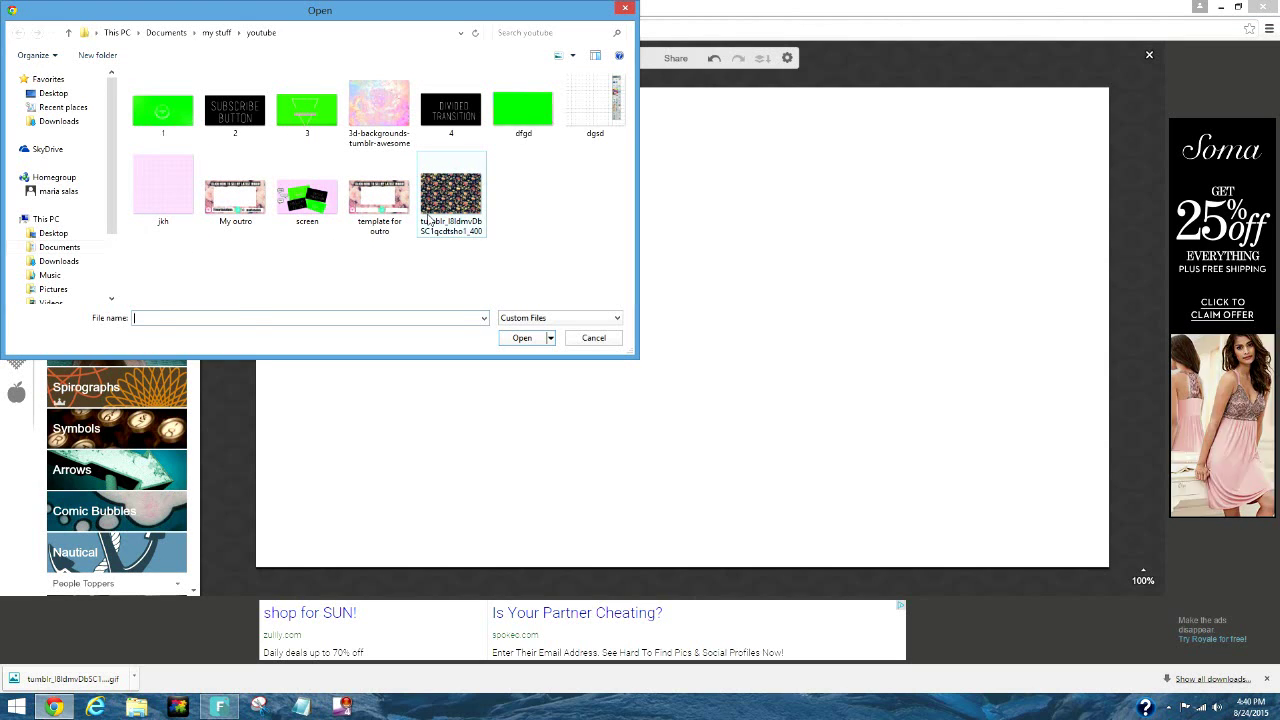
pyautogui.click(520, 340)
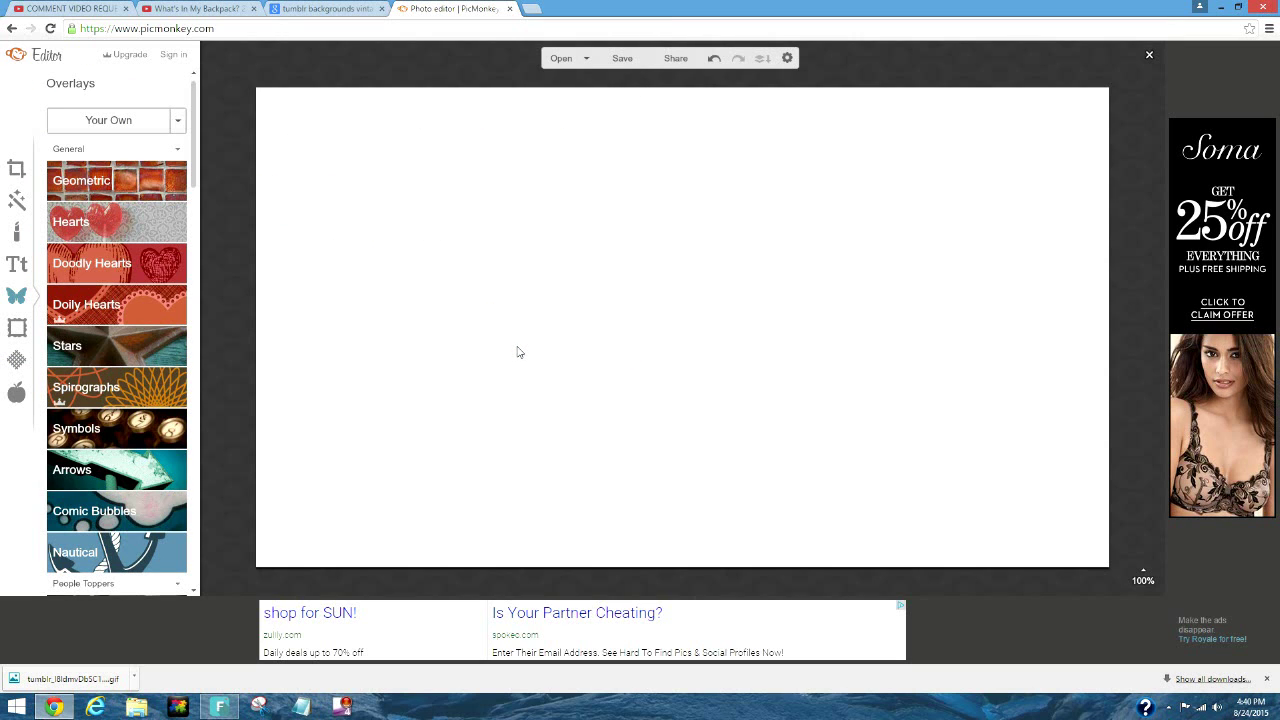
# - Stretch the floral overlay across the entire canvas and merge it into the image
pyautogui.moveTo(664, 322); pyautogui.dragTo(258, 103)
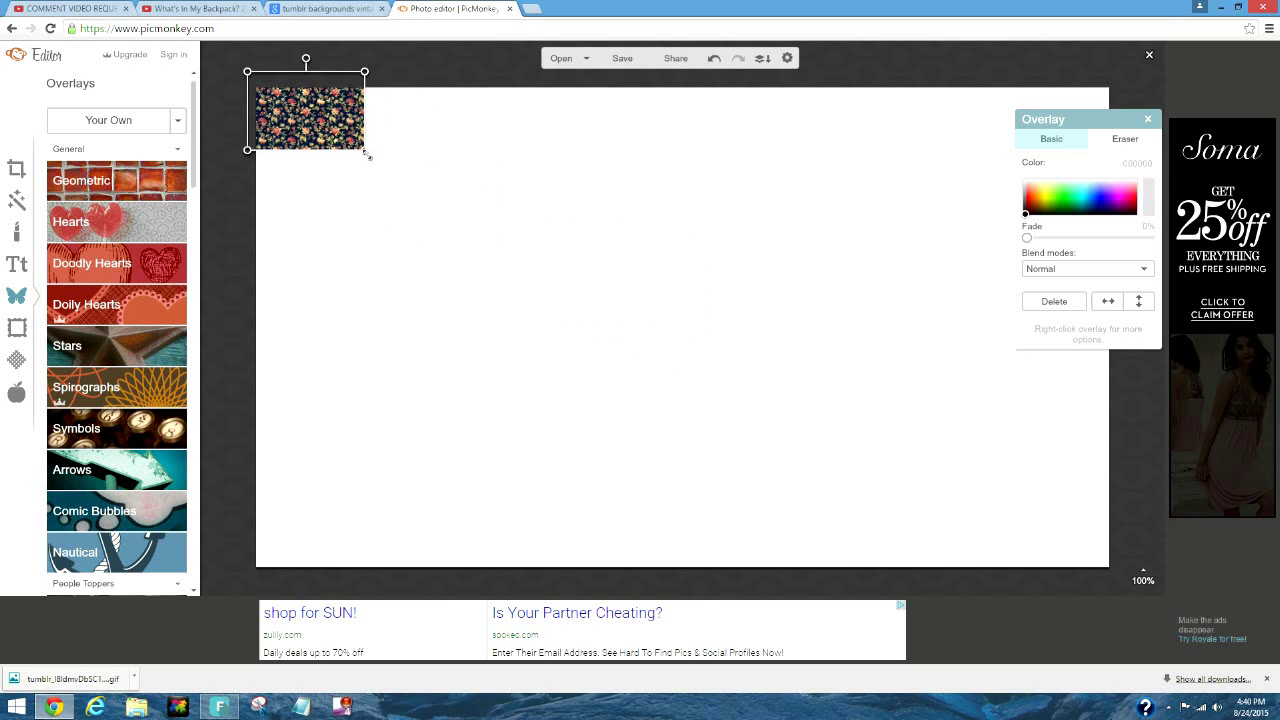
pyautogui.moveTo(366, 153); pyautogui.dragTo(976, 555)
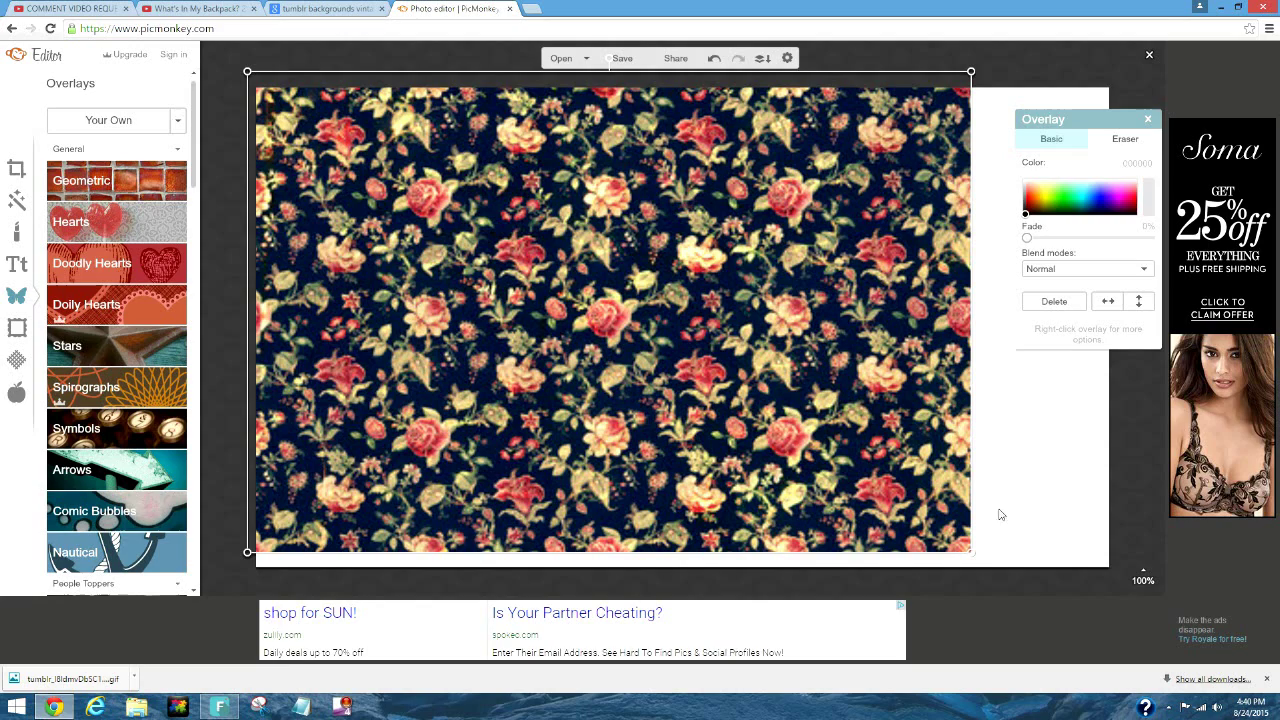
pyautogui.moveTo(968, 469); pyautogui.dragTo(1178, 518)
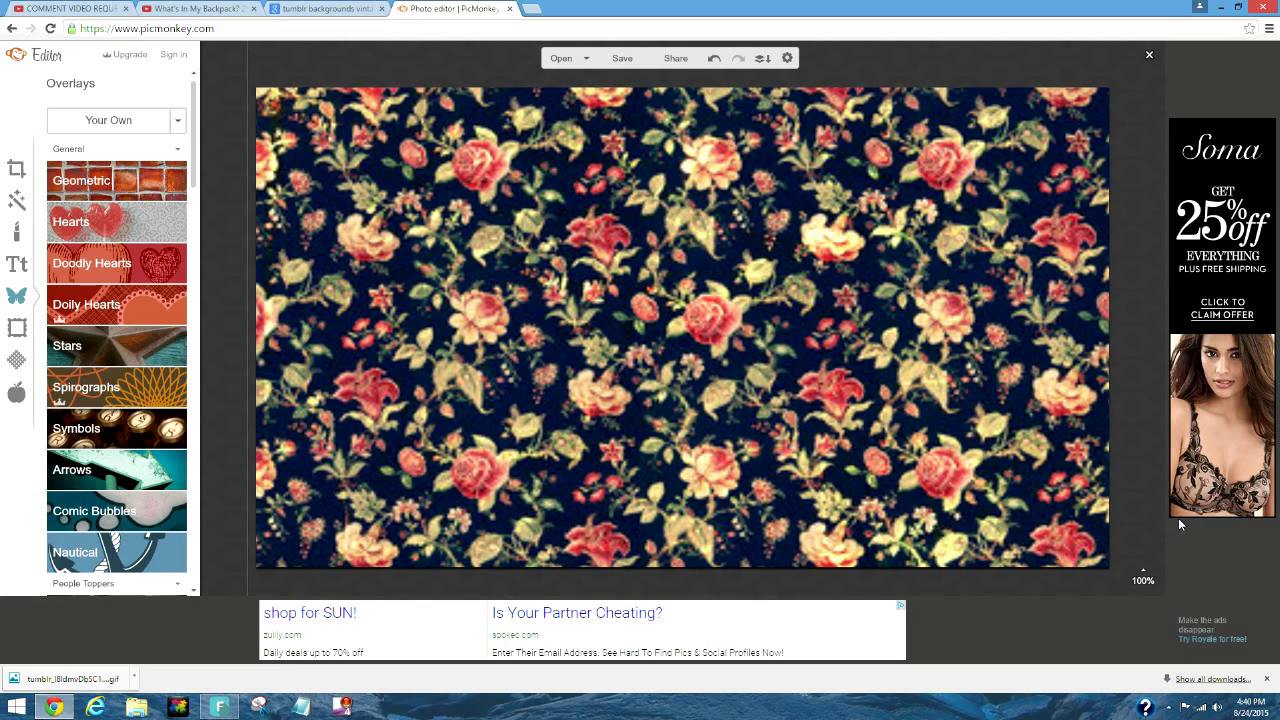
pyautogui.moveTo(761, 384); pyautogui.dragTo(766, 101)
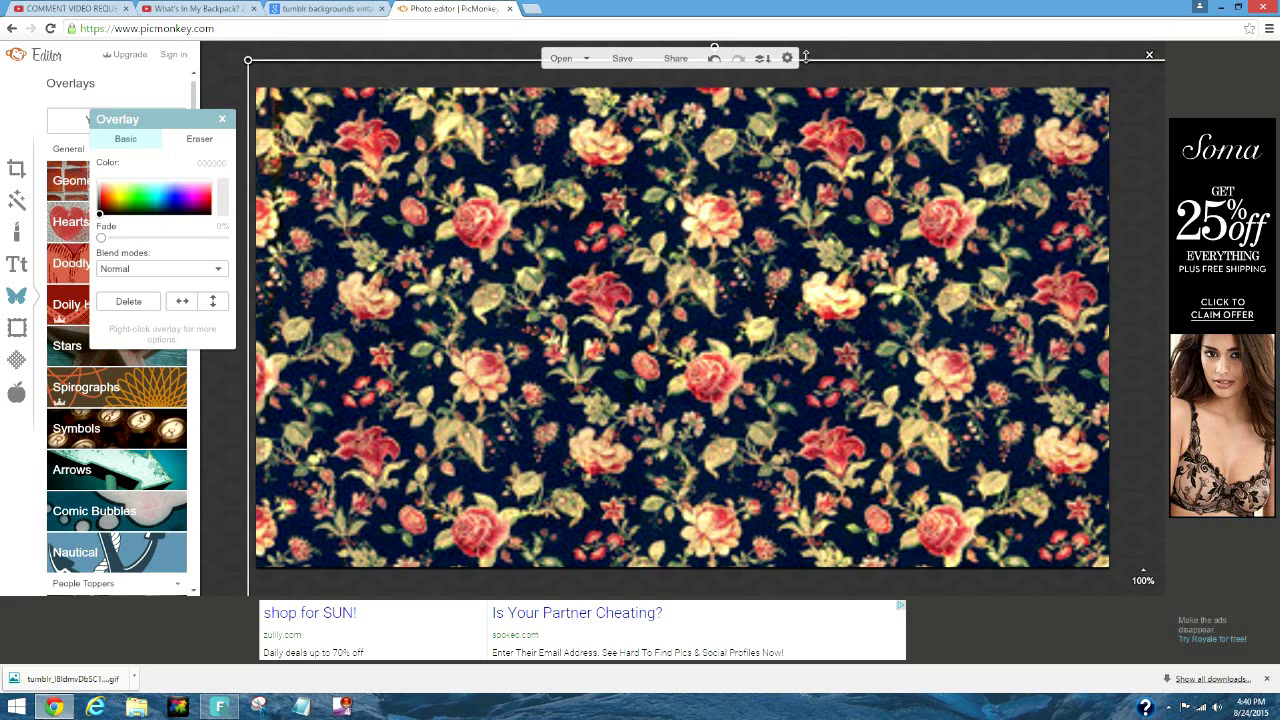
pyautogui.click(762, 57)
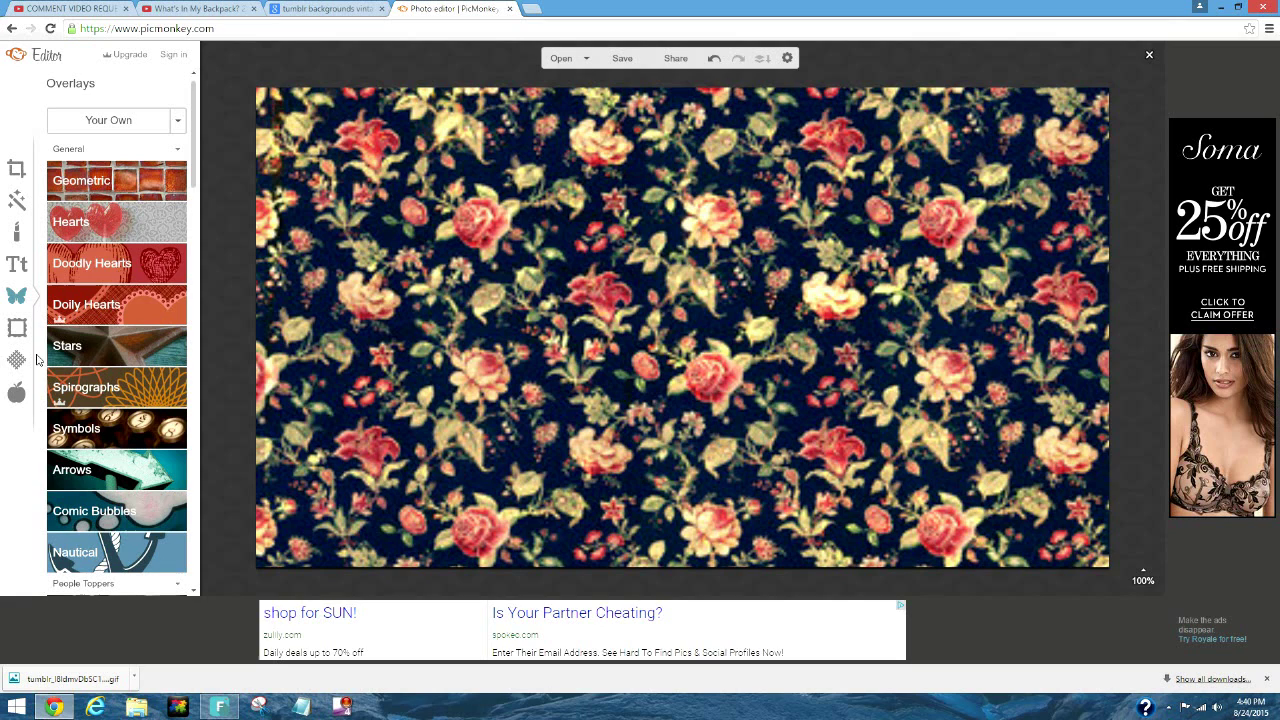
pyautogui.click(105, 185)
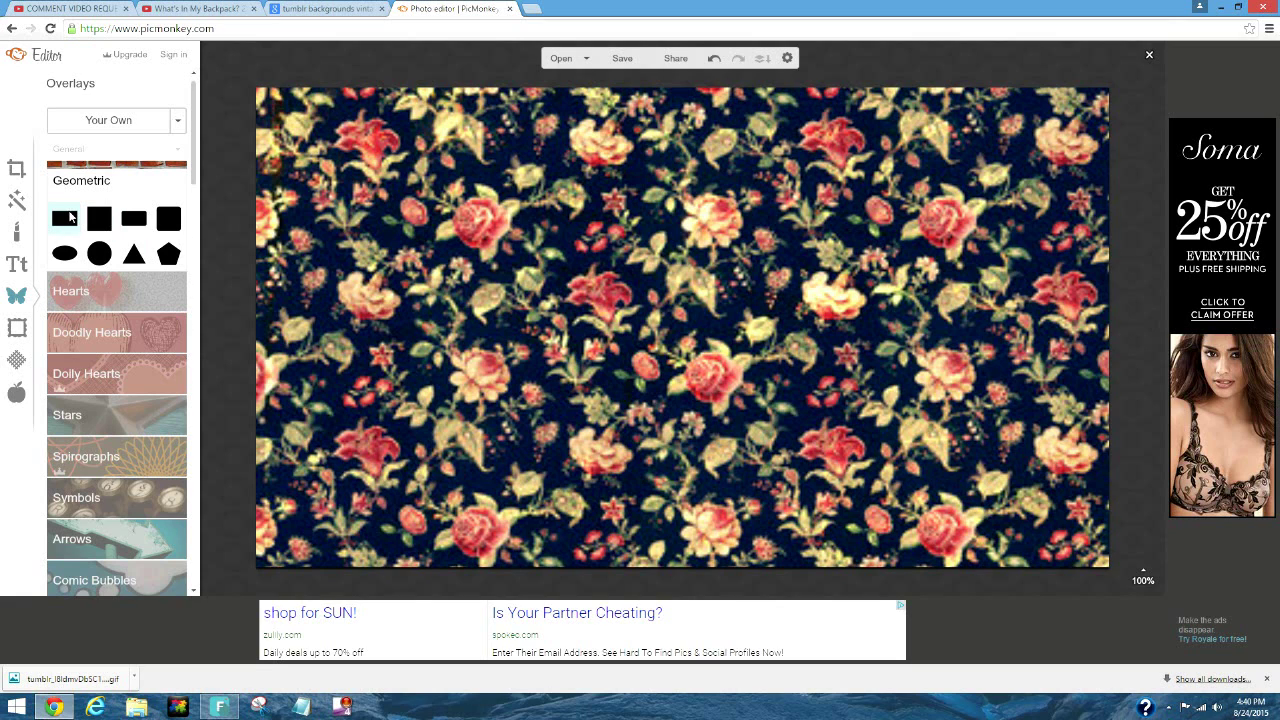
# - Add a black rectangle overlay, moved top-left and enlarged over most of the floral canvas
pyautogui.click(64, 217)
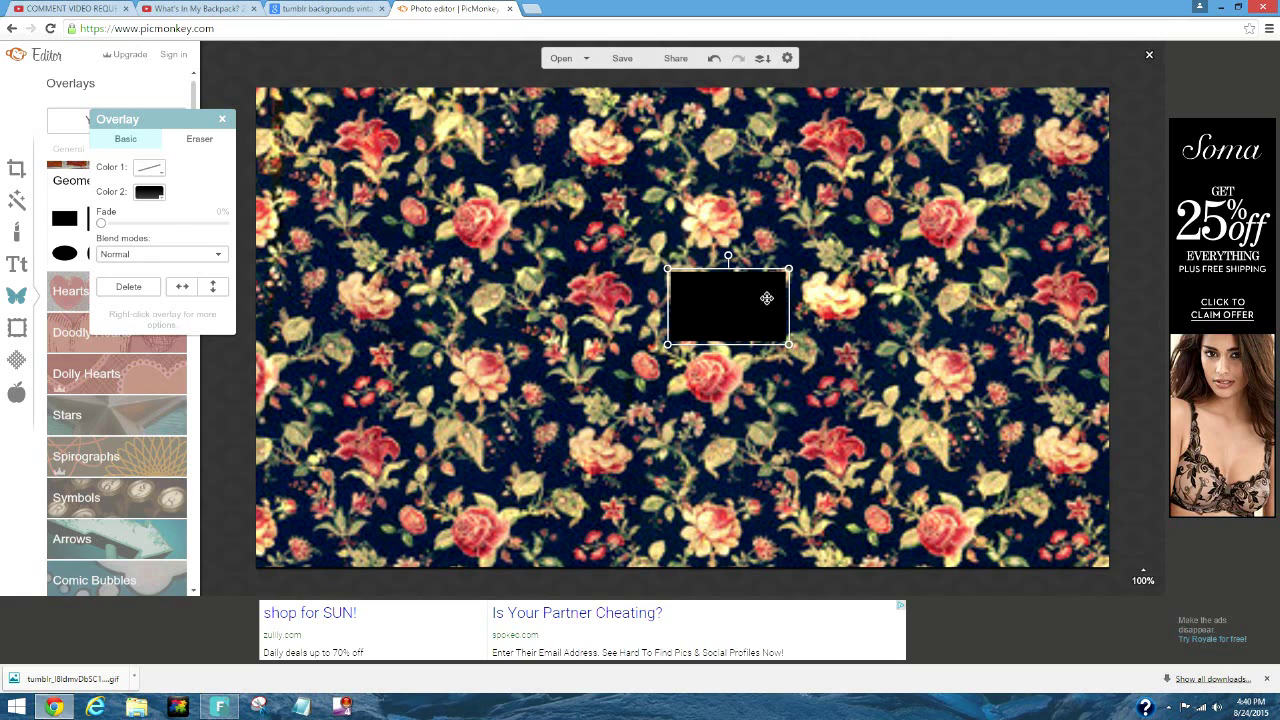
pyautogui.moveTo(766, 298); pyautogui.dragTo(368, 134)
pyautogui.moveTo(389, 182); pyautogui.dragTo(862, 513)
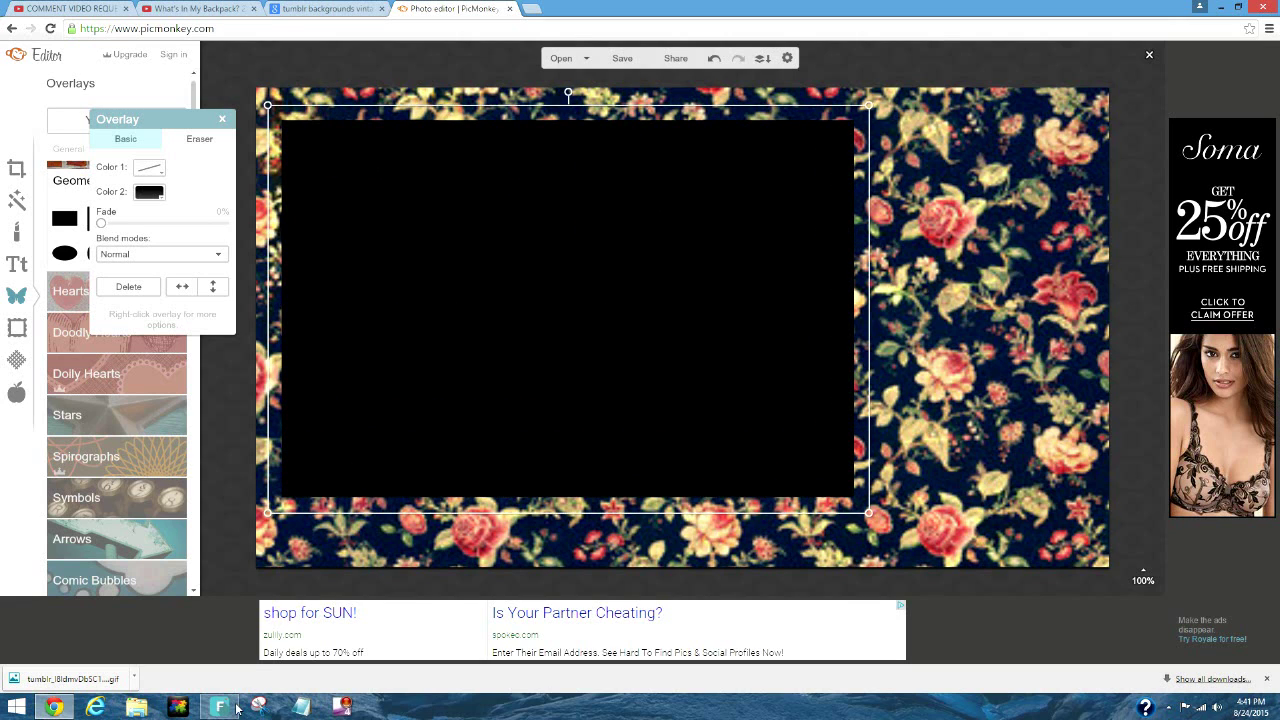
pyautogui.click(219, 707)
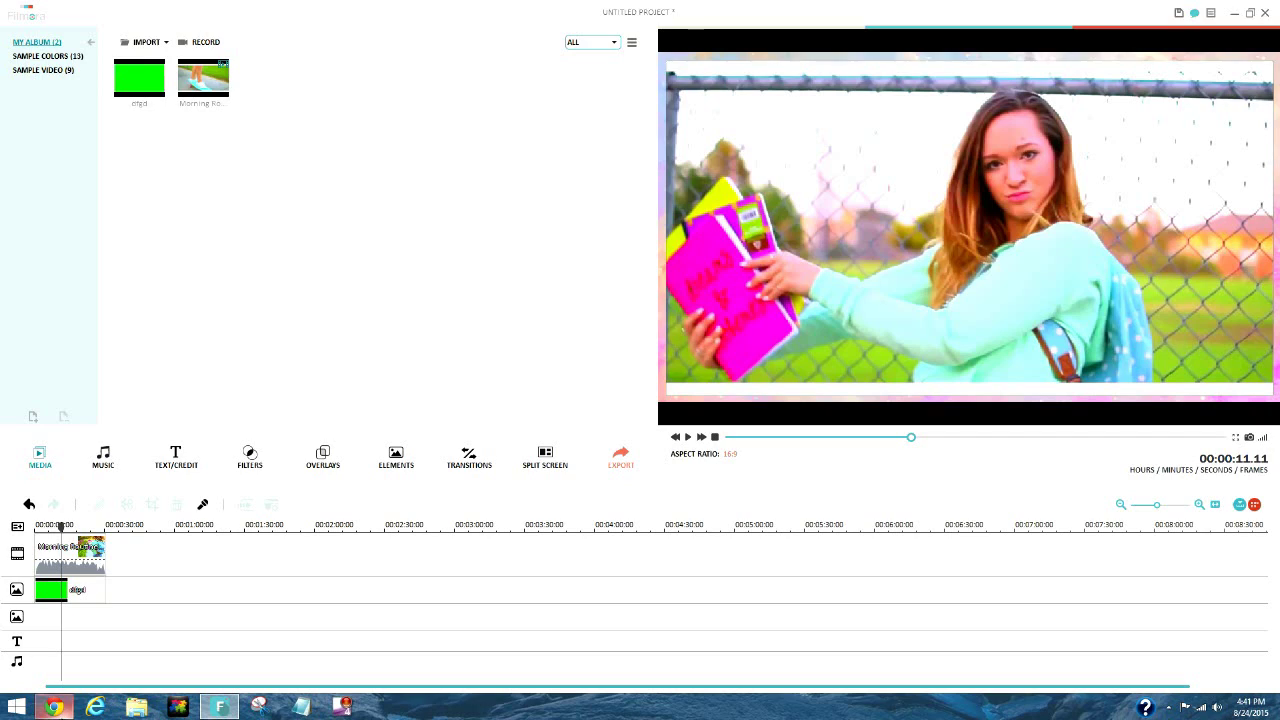
pyautogui.click(58, 708)
# - Stretch the black rectangle right, down and up until only a thin floral border remains
pyautogui.moveTo(455, 307); pyautogui.dragTo(446, 297)
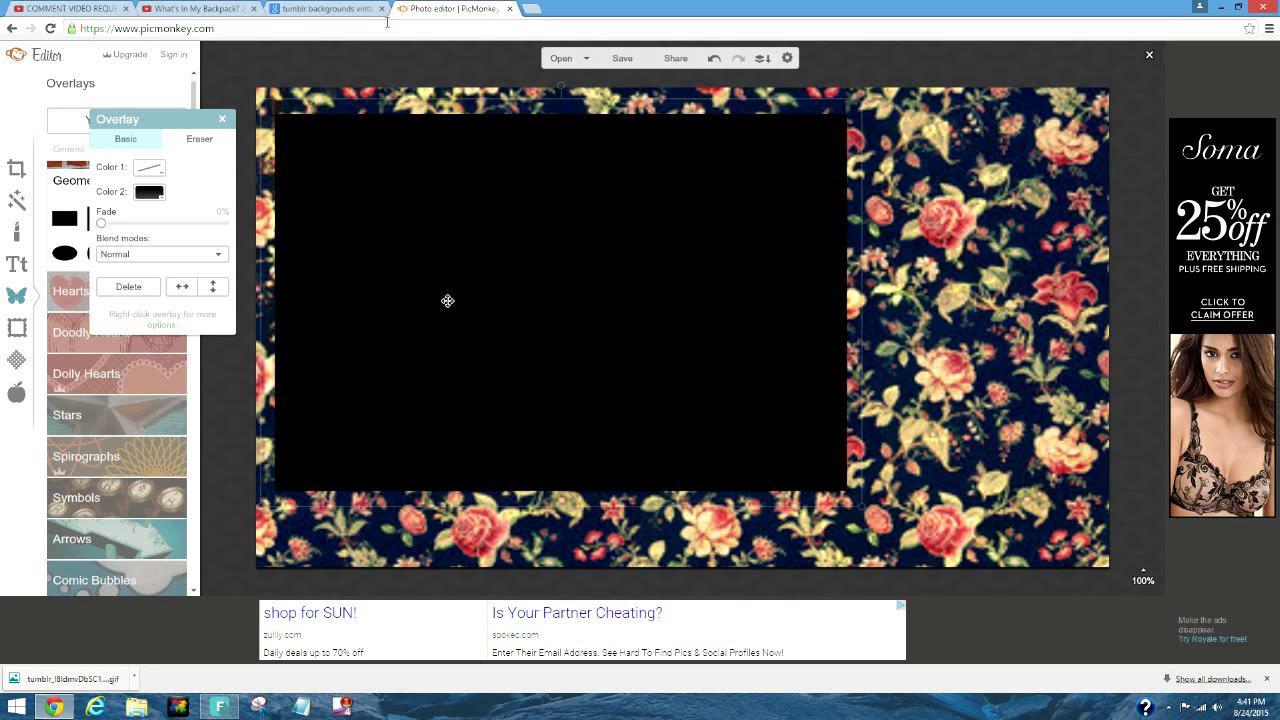
pyautogui.click(198, 8)
pyautogui.click(479, 7)
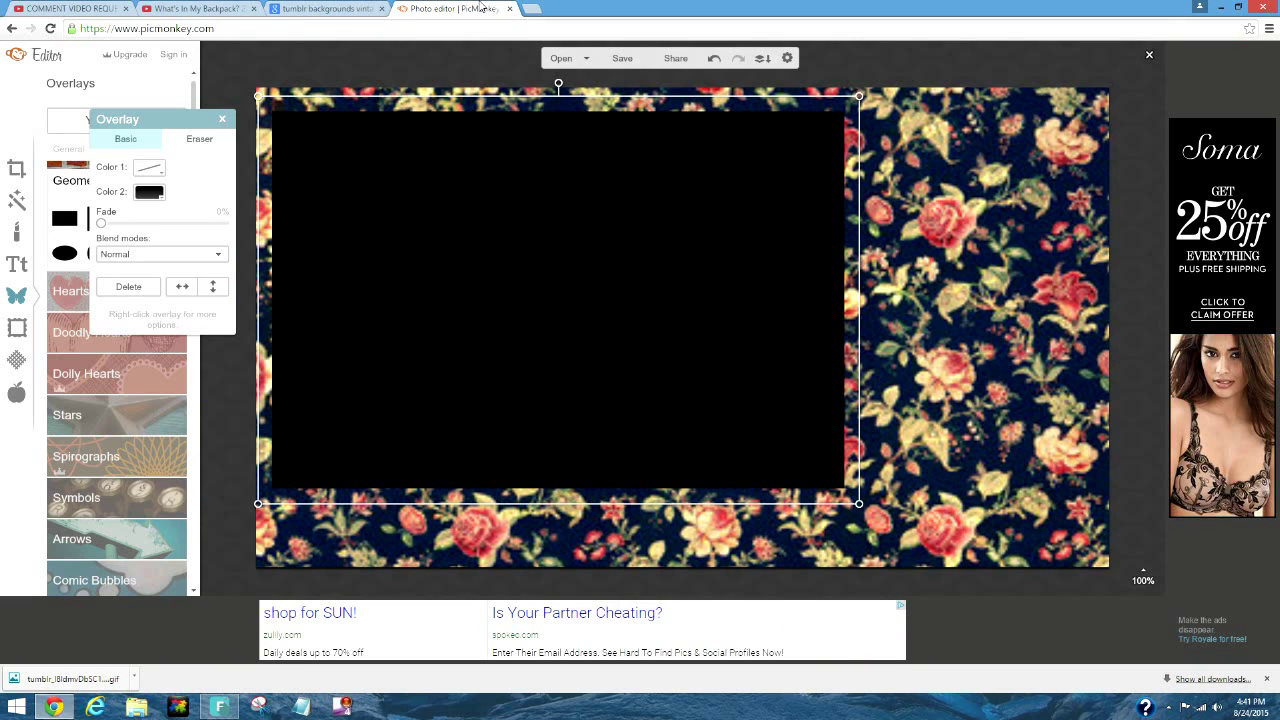
pyautogui.moveTo(563, 325)
pyautogui.mouseDown()
pyautogui.moveTo(534, 306)
pyautogui.moveTo(546, 309)
pyautogui.mouseUp()
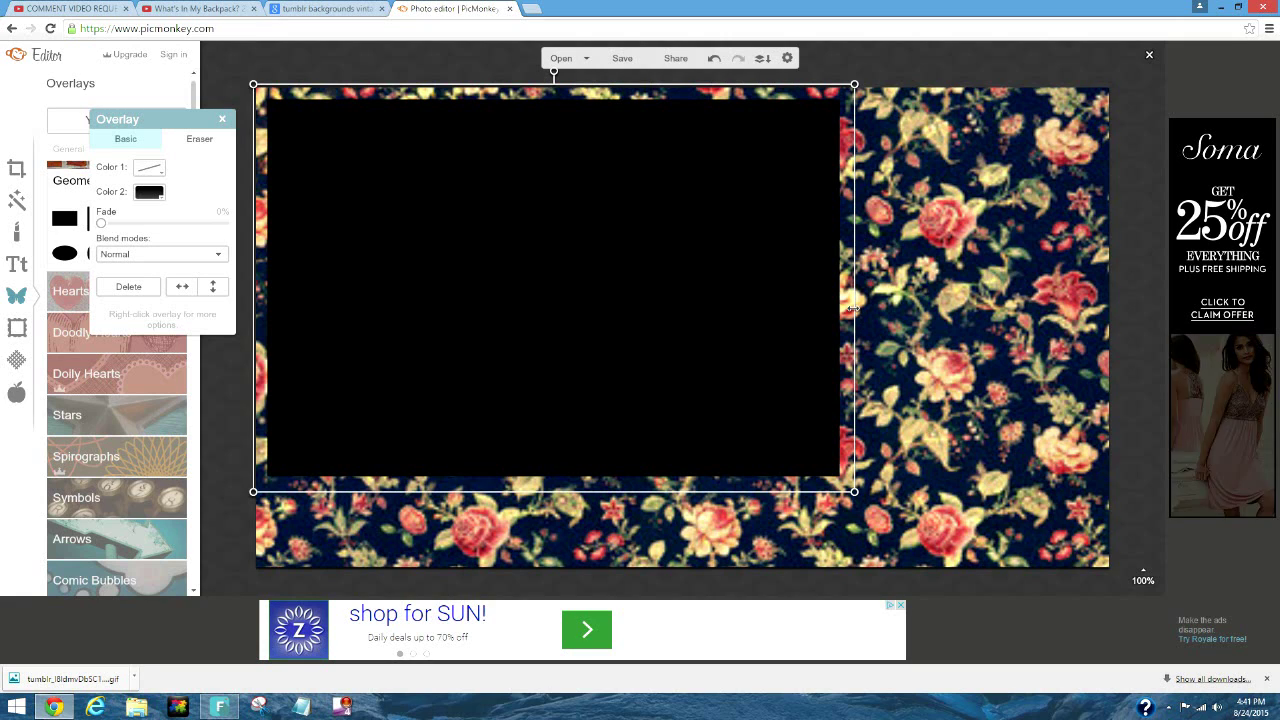
pyautogui.moveTo(856, 315); pyautogui.dragTo(1112, 298)
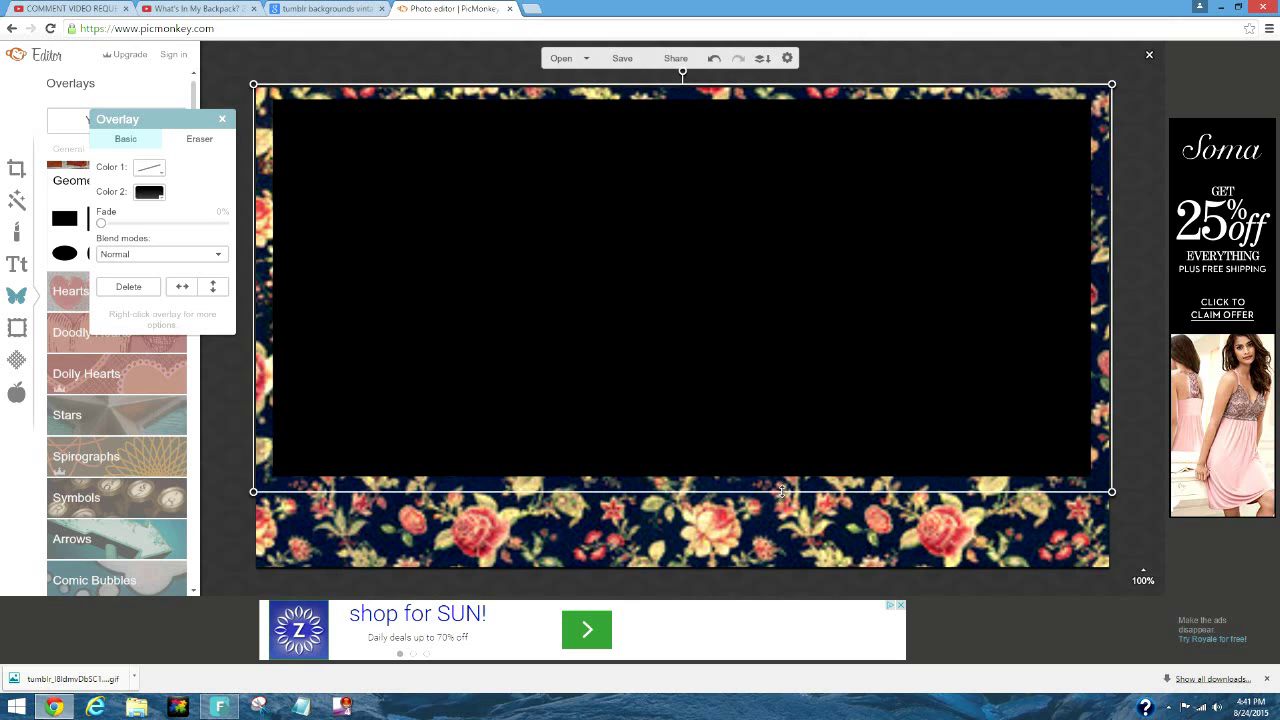
pyautogui.moveTo(782, 491); pyautogui.dragTo(794, 571)
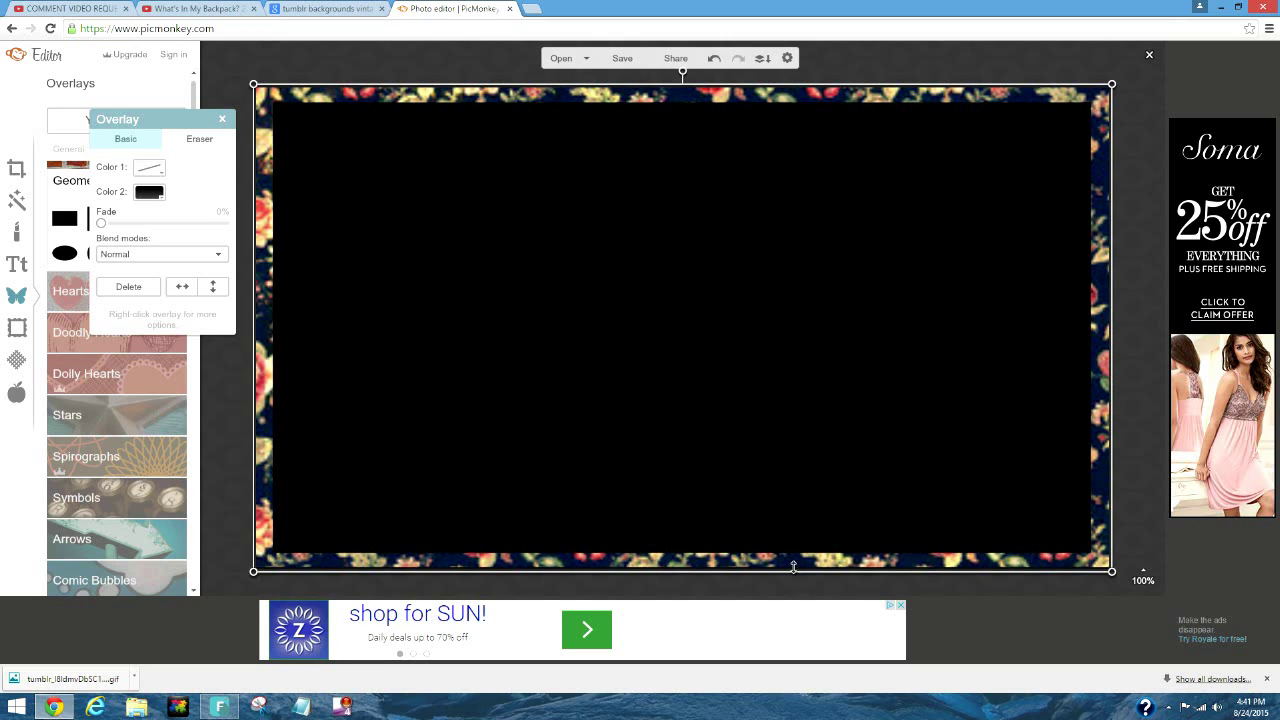
pyautogui.moveTo(726, 82); pyautogui.dragTo(729, 82)
# - Recolour the rectangle overlay's fill bright green (54ff00) and close the Overlay panel
pyautogui.click(729, 83)
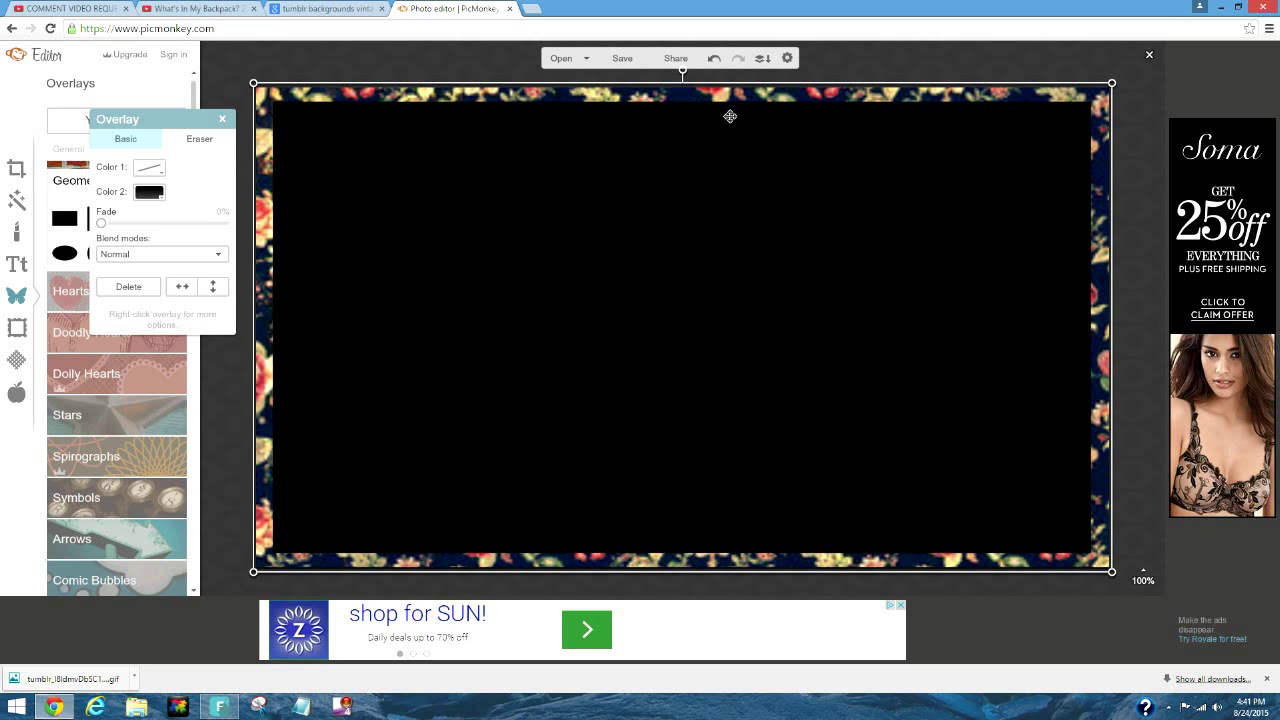
pyautogui.click(163, 200)
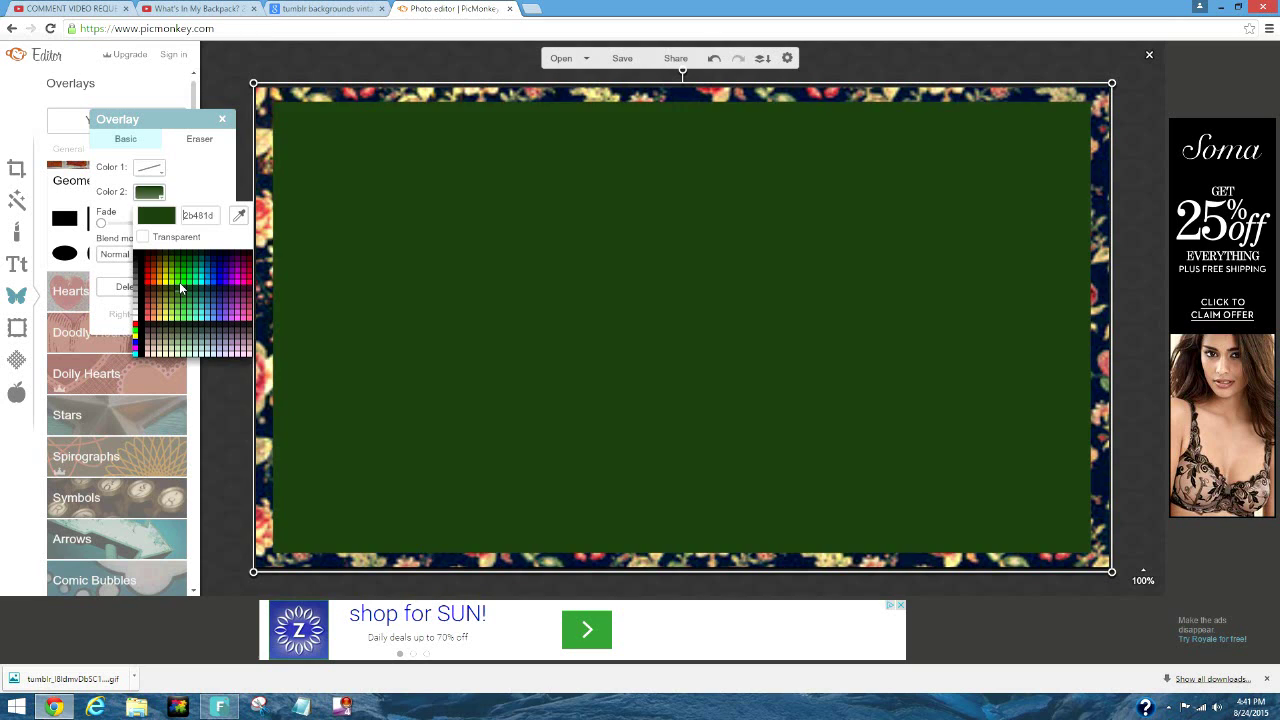
pyautogui.click(181, 288)
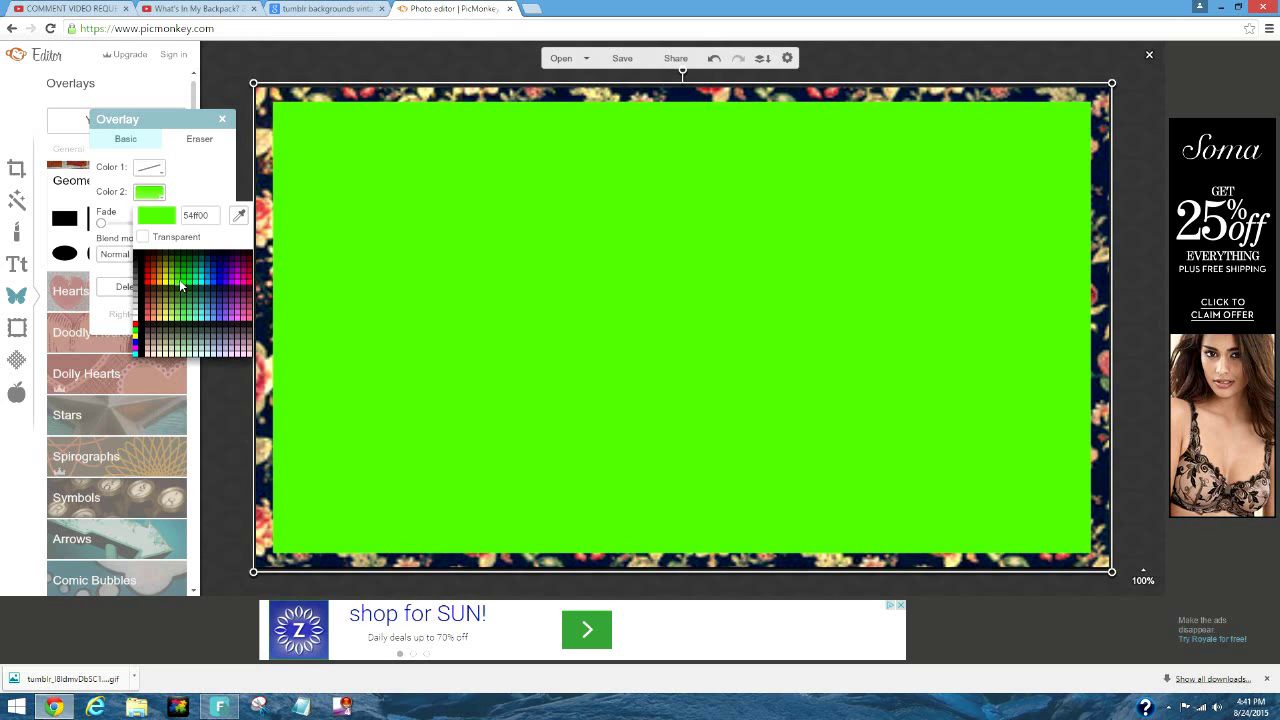
pyautogui.click(181, 288)
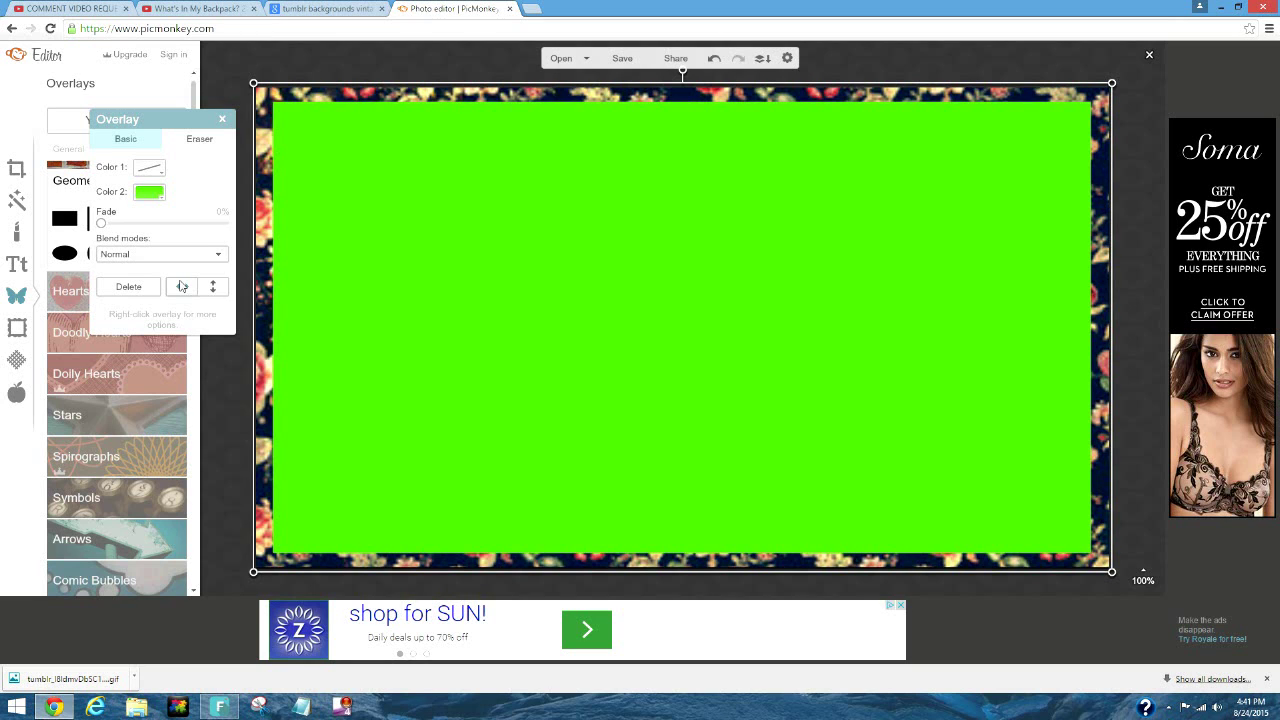
pyautogui.click(222, 120)
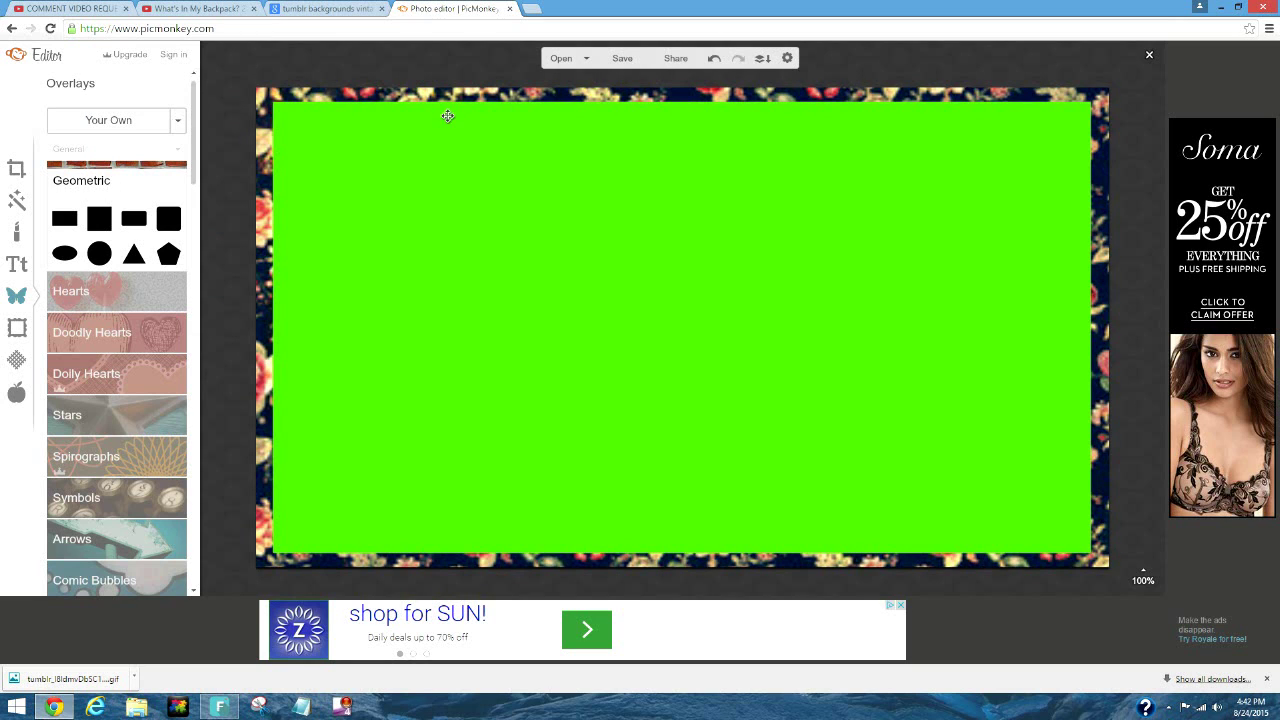
# - Save the green-framed image to the computer as the JPEG 'vorder'
pyautogui.click(621, 60)
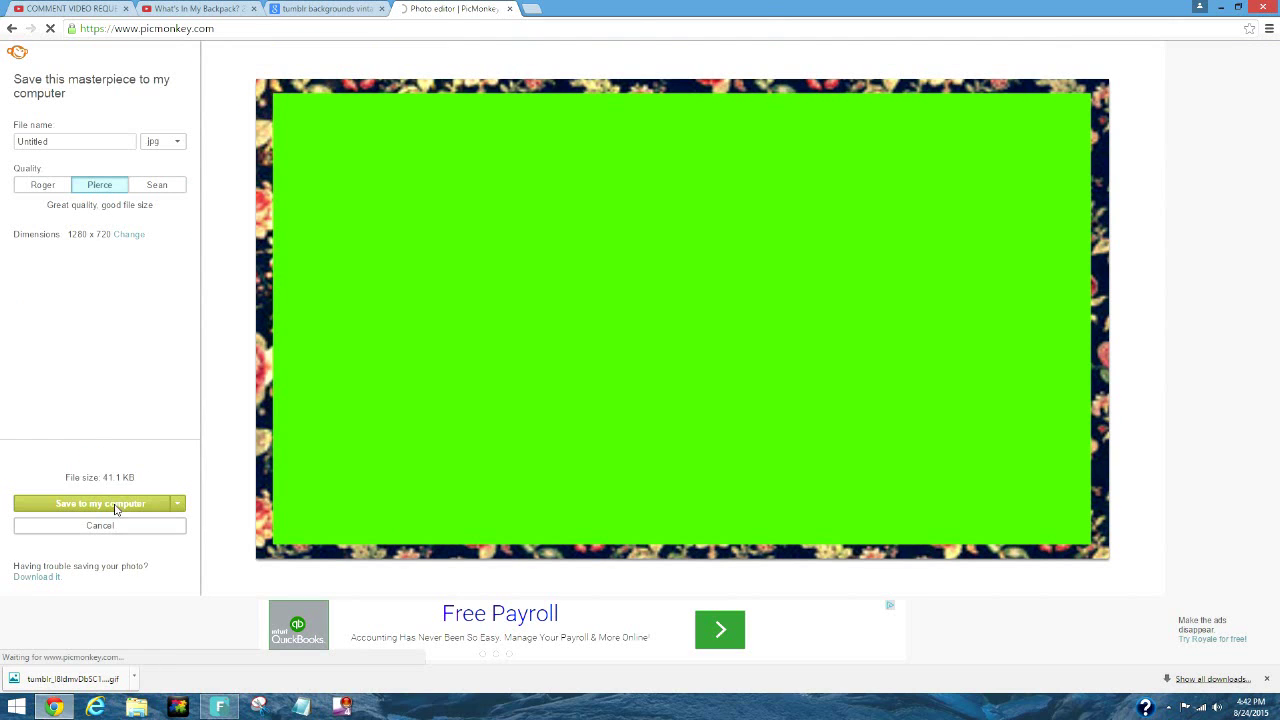
pyautogui.click(120, 503)
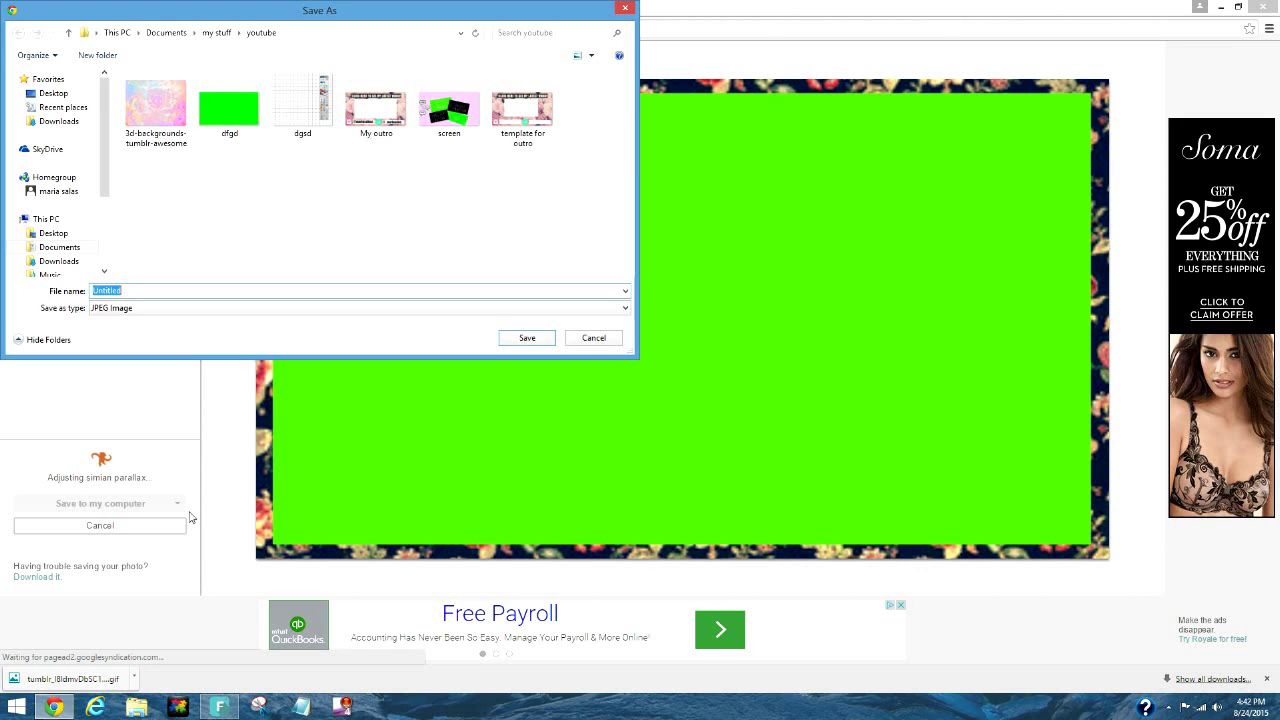
pyautogui.write('vorder')
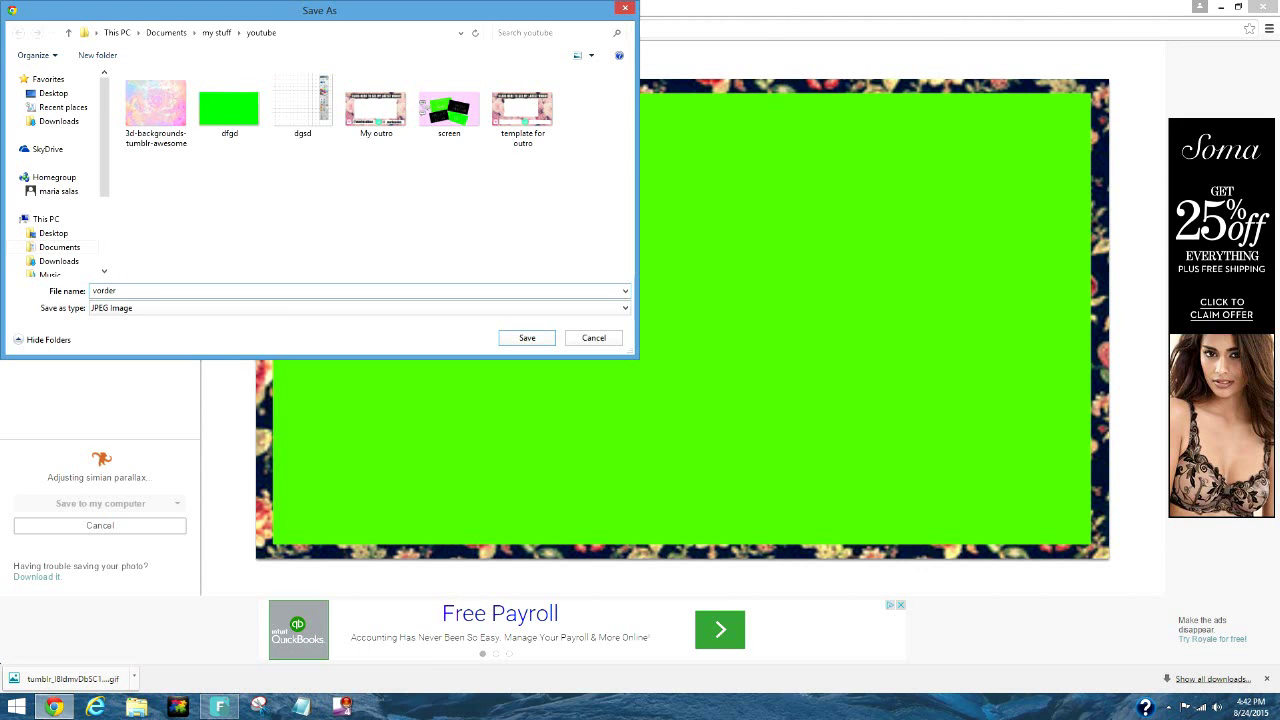
pyautogui.press('Return')
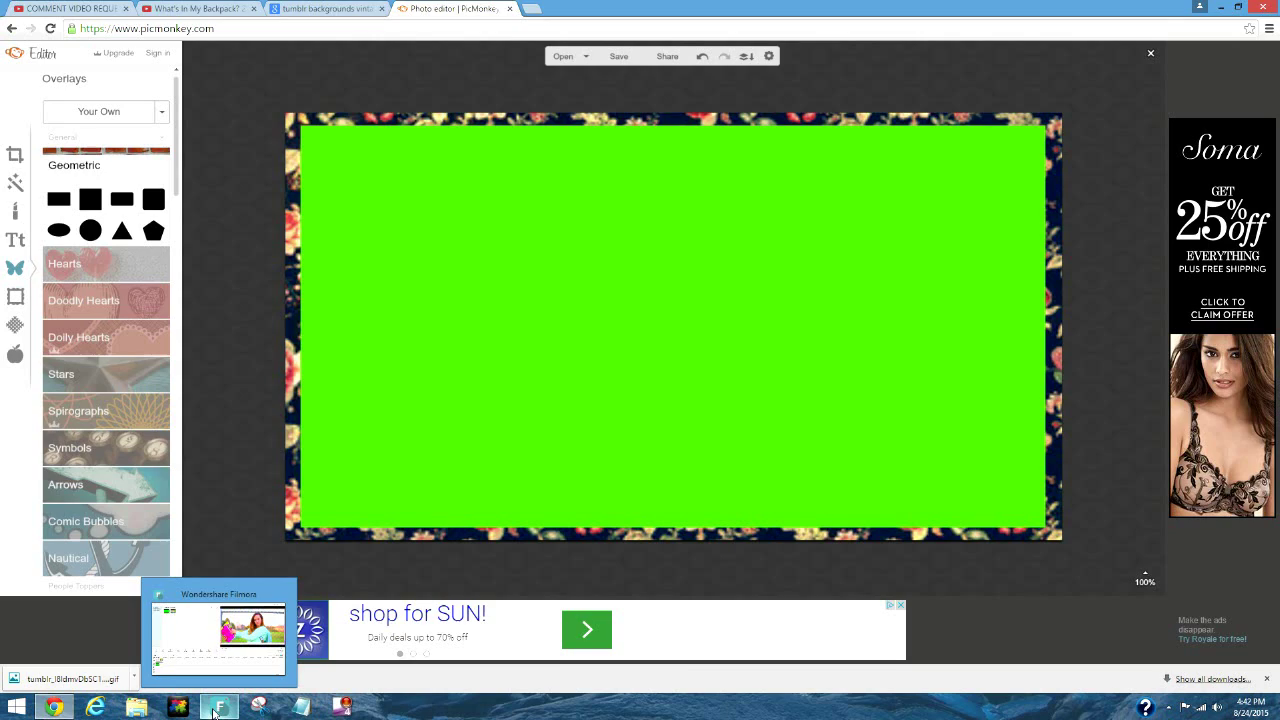
# - In Filmora, delete the old plain green dfgd clip from the timeline
pyautogui.click(216, 708)
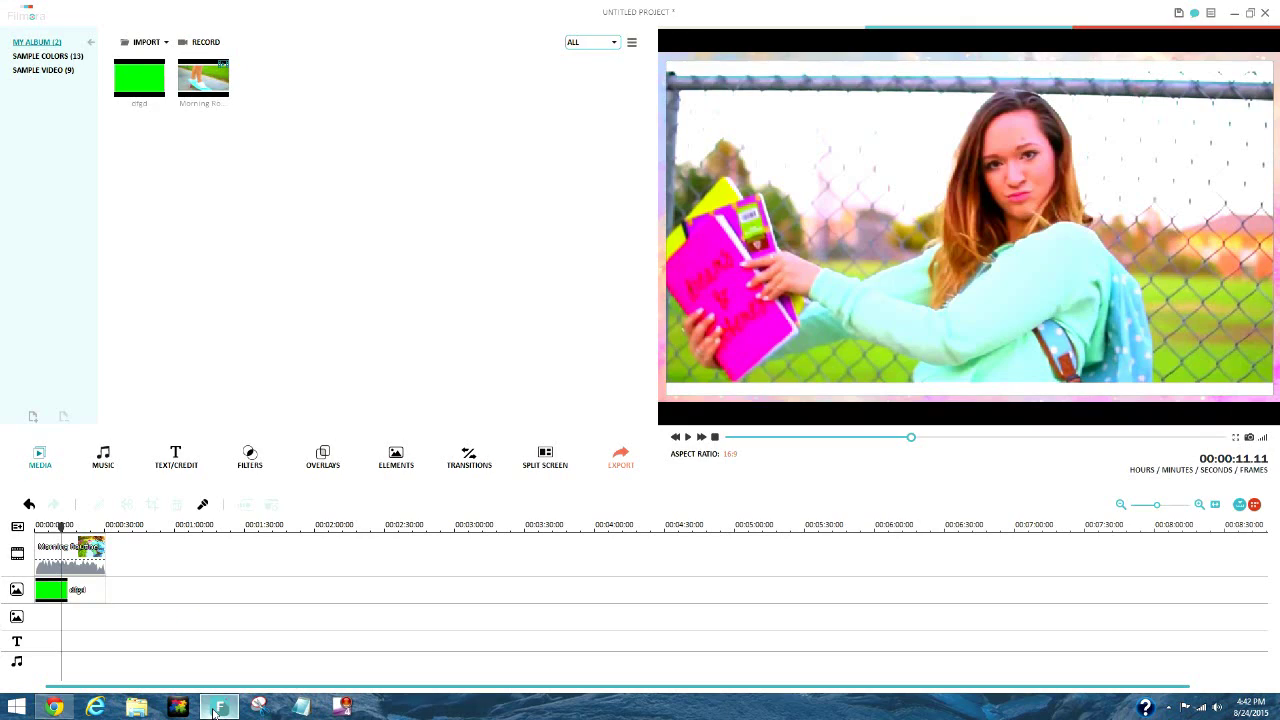
pyautogui.click(84, 592)
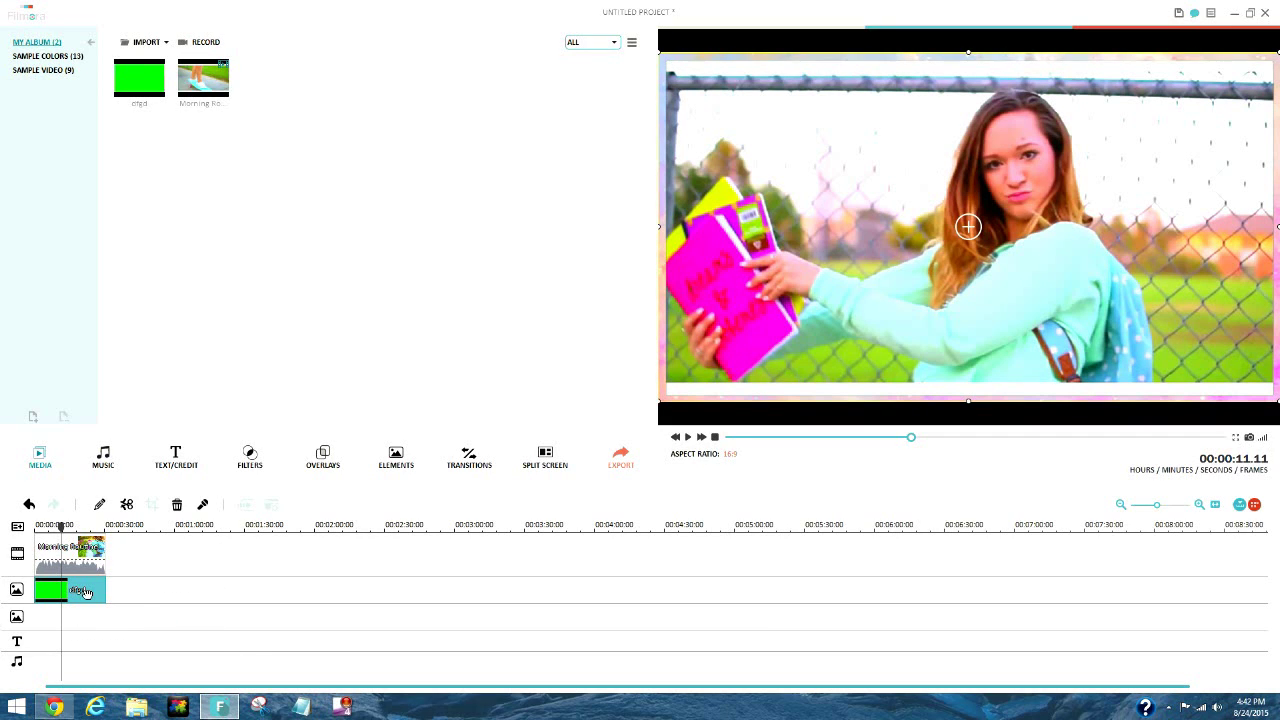
pyautogui.press('Delete')
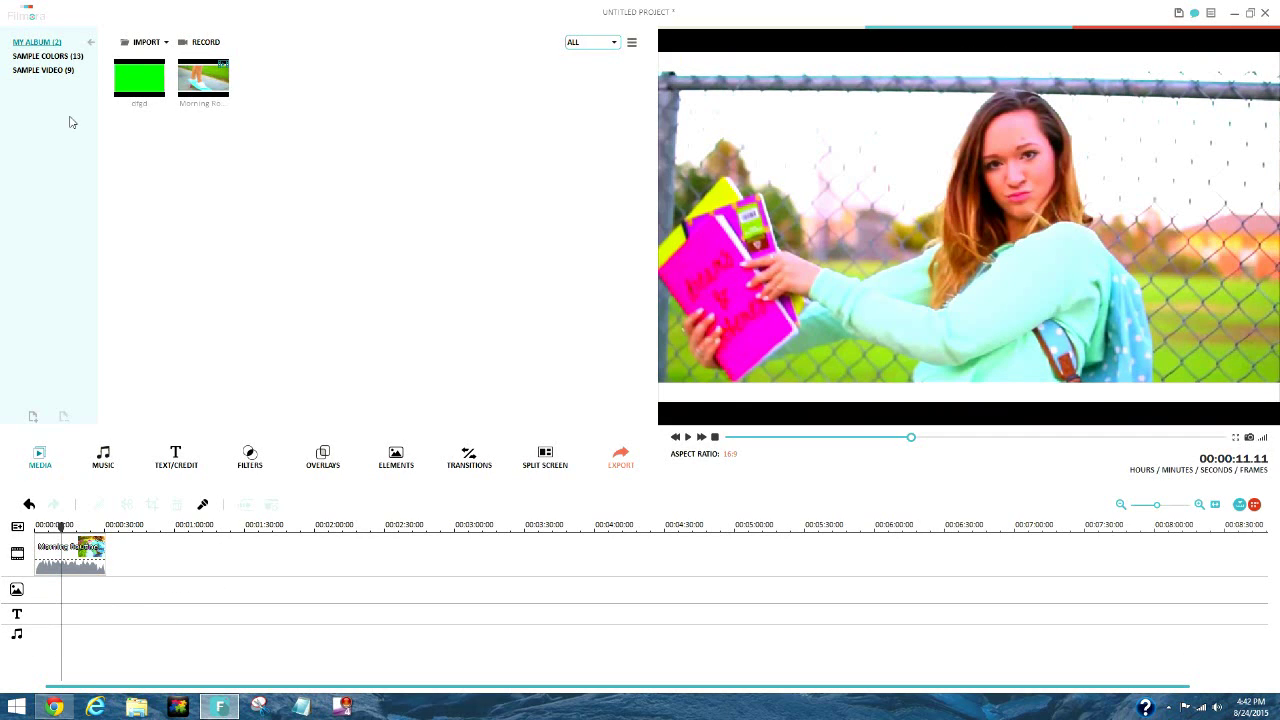
# - Import the vorder image and place it on the picture track
pyautogui.click(146, 45)
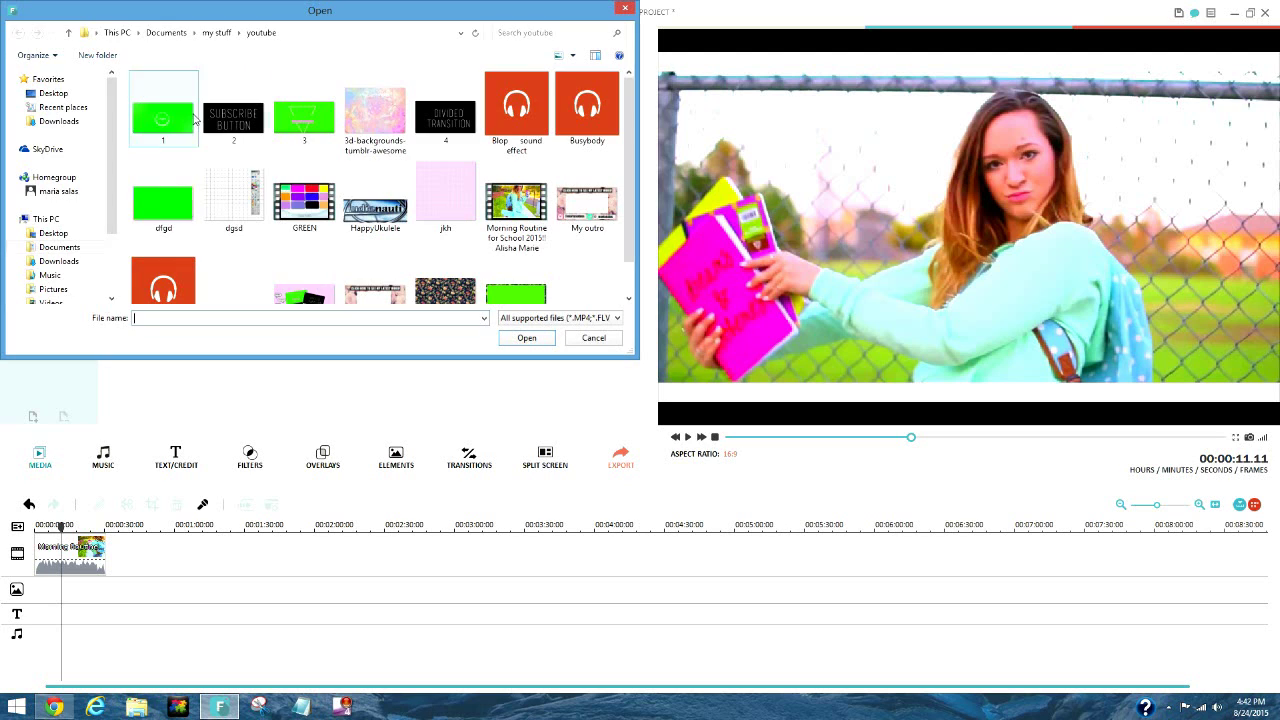
pyautogui.click(495, 291)
pyautogui.click(526, 337)
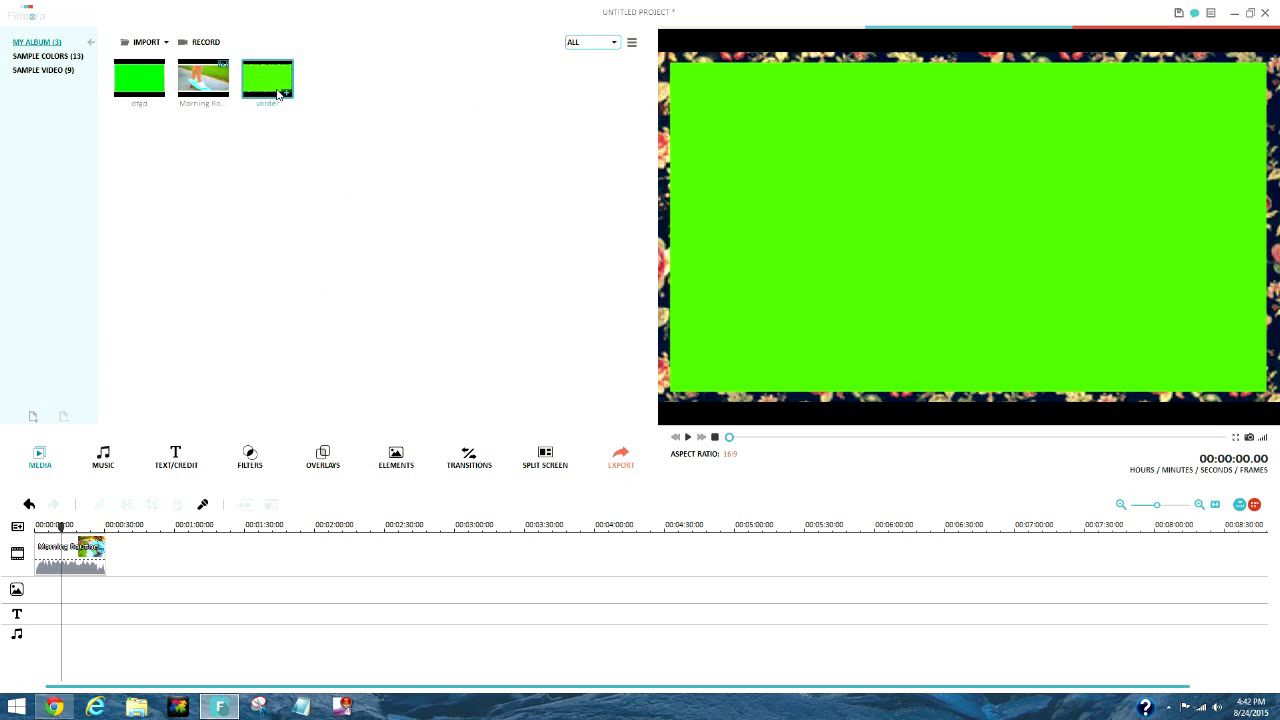
pyautogui.moveTo(278, 95); pyautogui.dragTo(106, 590)
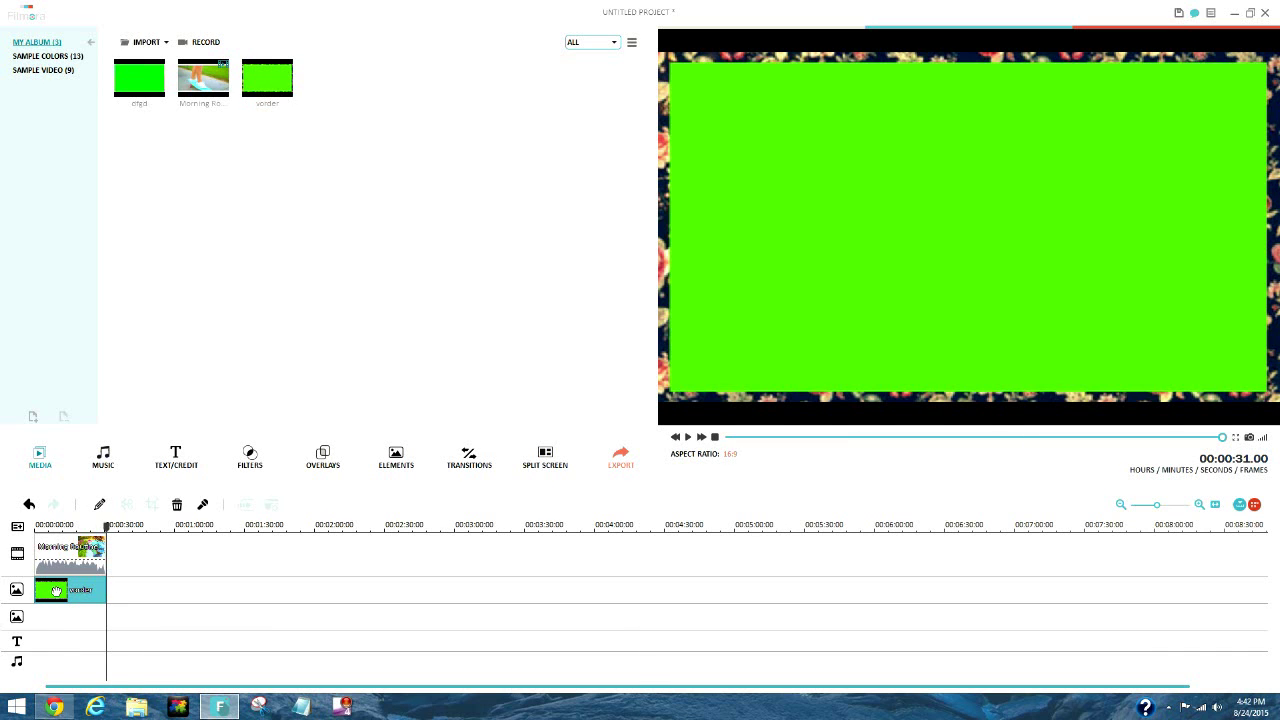
# - Apply a green-screen chroma key to the bordered clip at intensity 100
pyautogui.rightClick(56, 590)
pyautogui.click(100, 507)
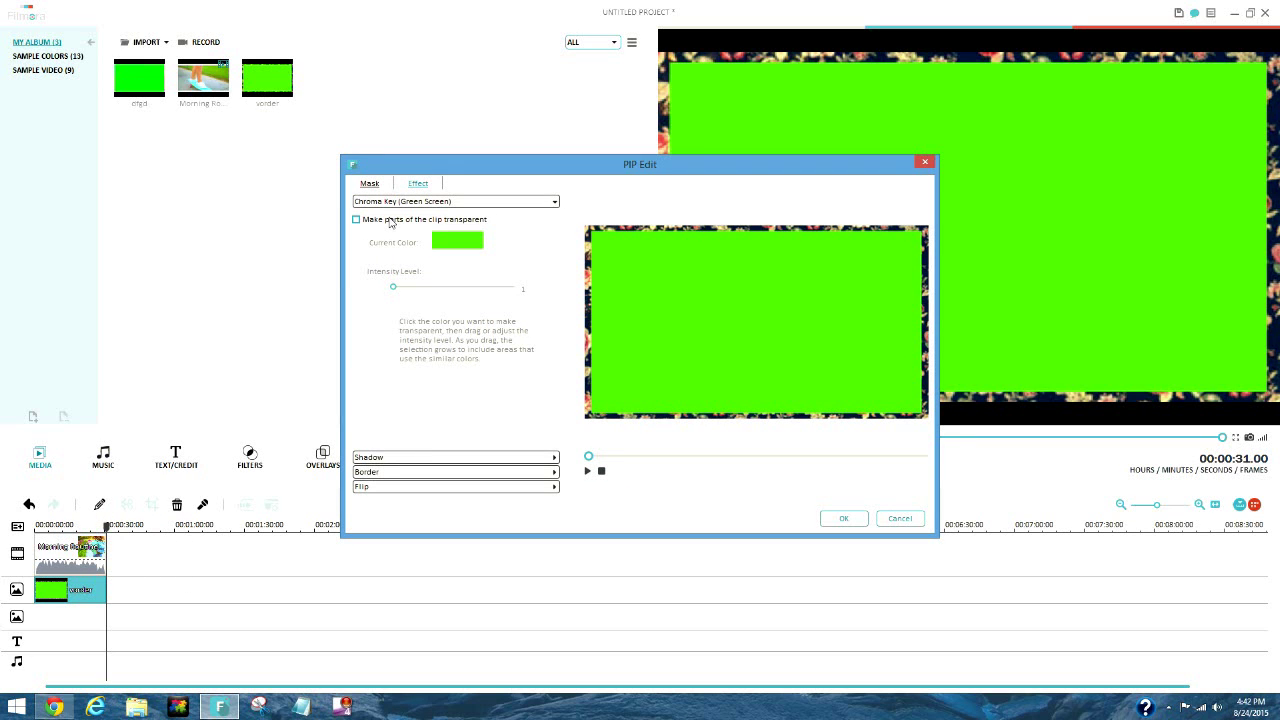
pyautogui.click(357, 220)
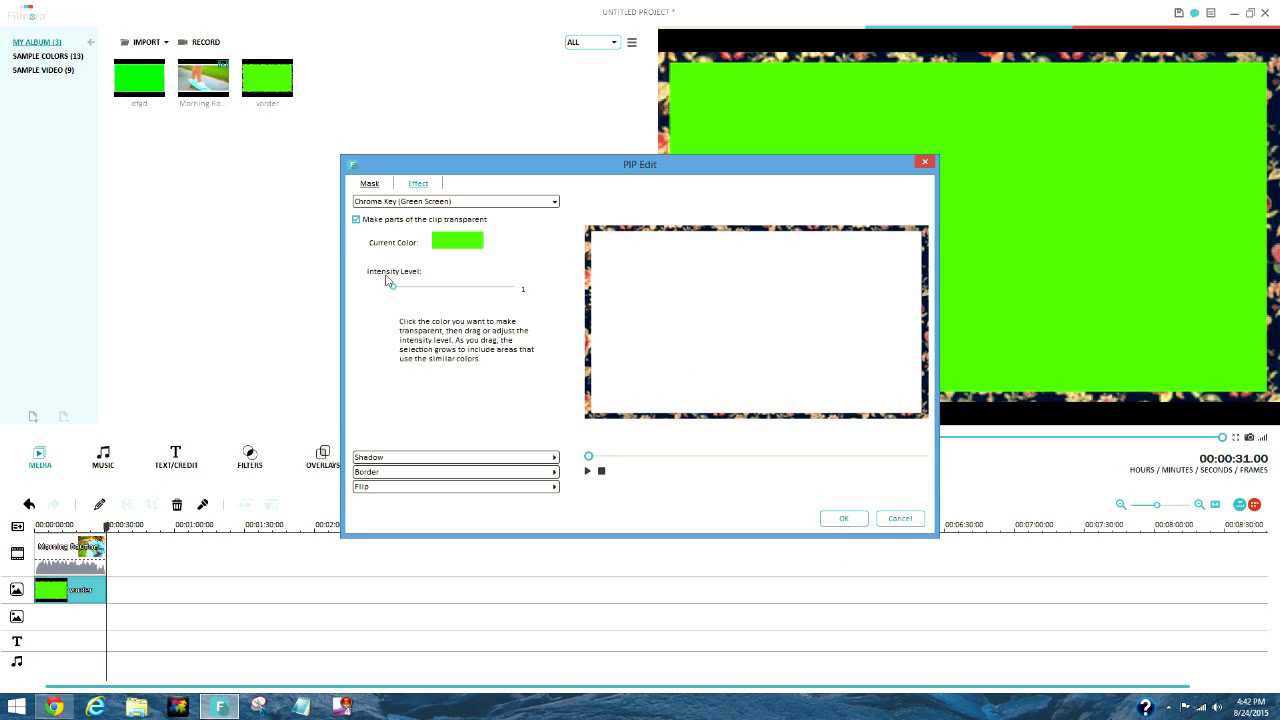
pyautogui.moveTo(395, 294); pyautogui.dragTo(548, 303)
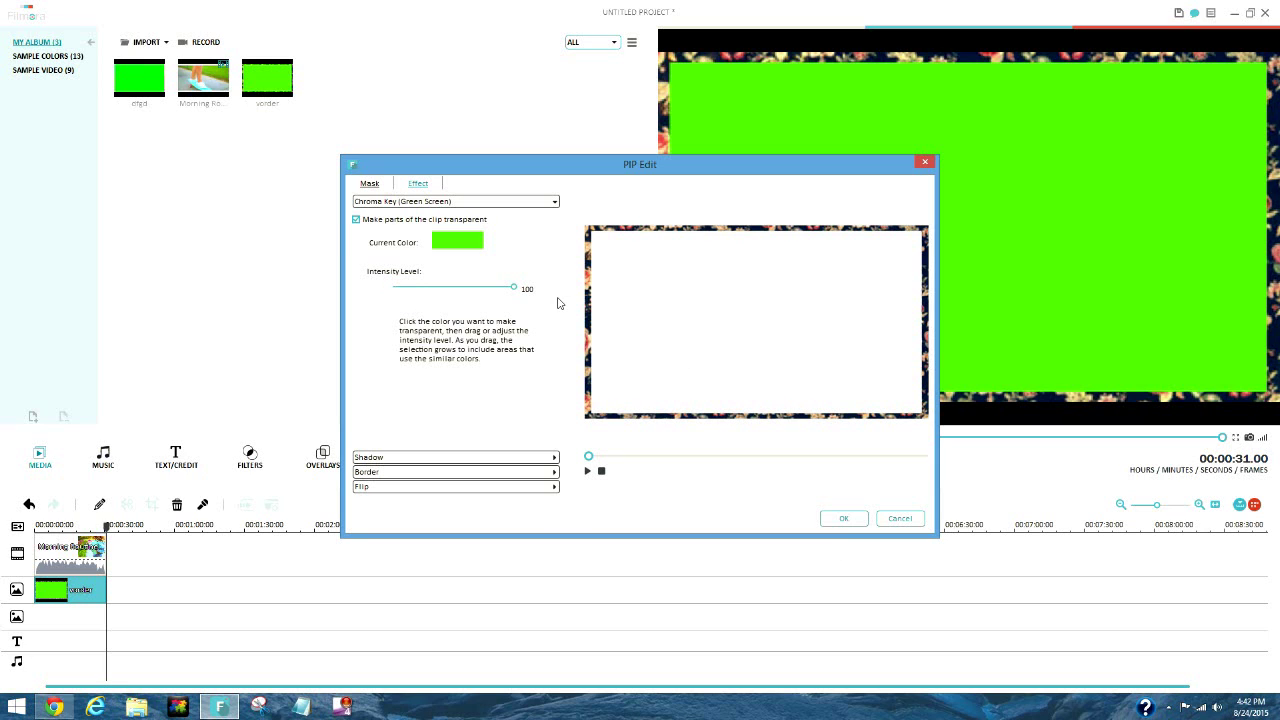
pyautogui.click(848, 514)
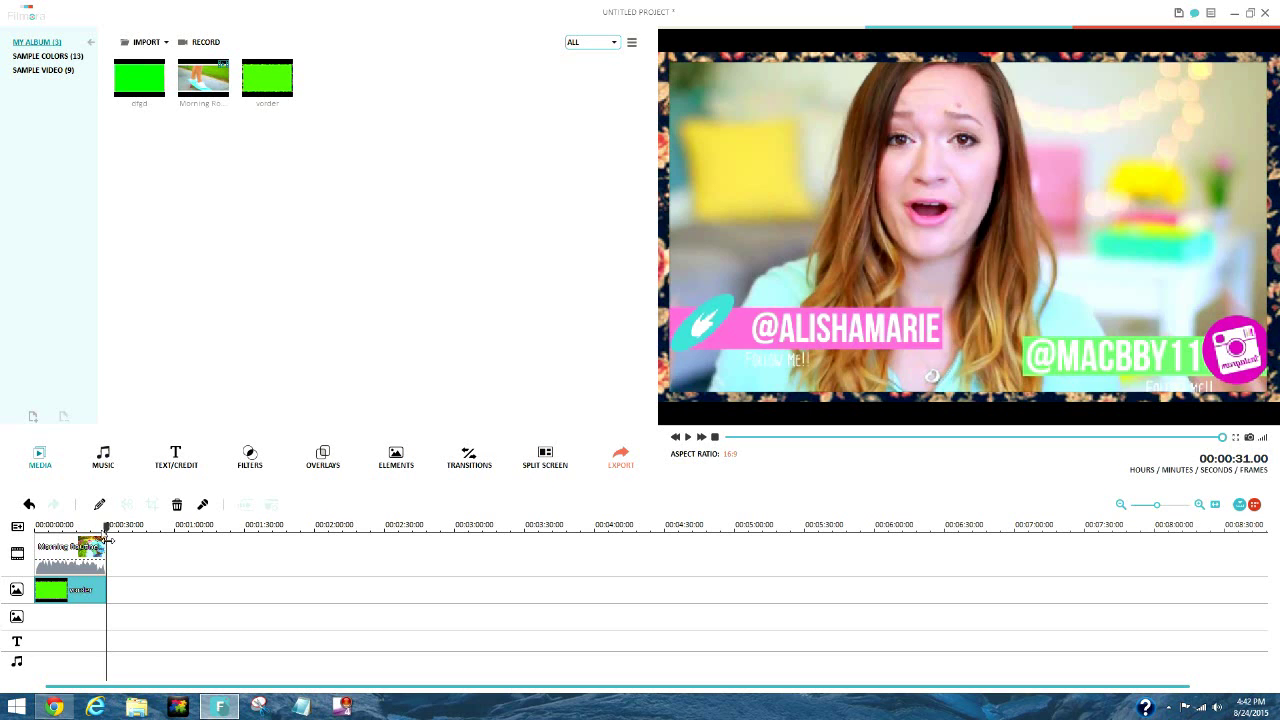
pyautogui.moveTo(107, 527); pyautogui.dragTo(58, 527)
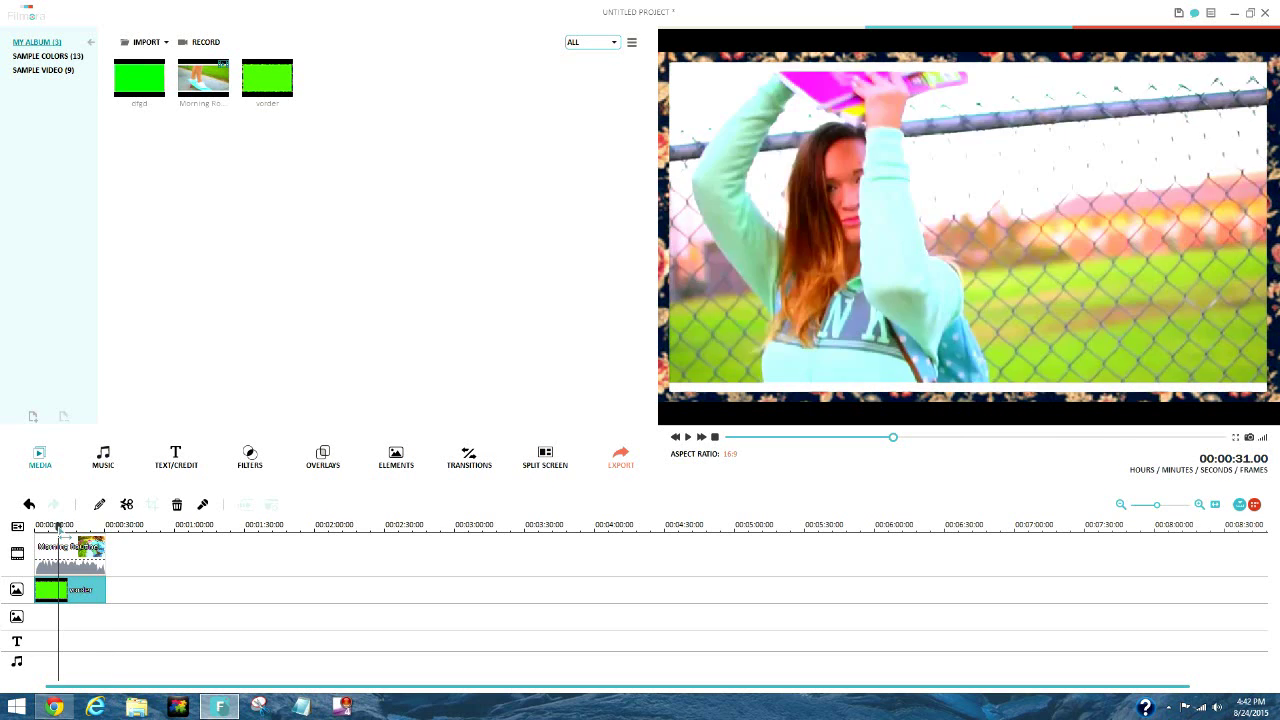
pyautogui.click(687, 437)
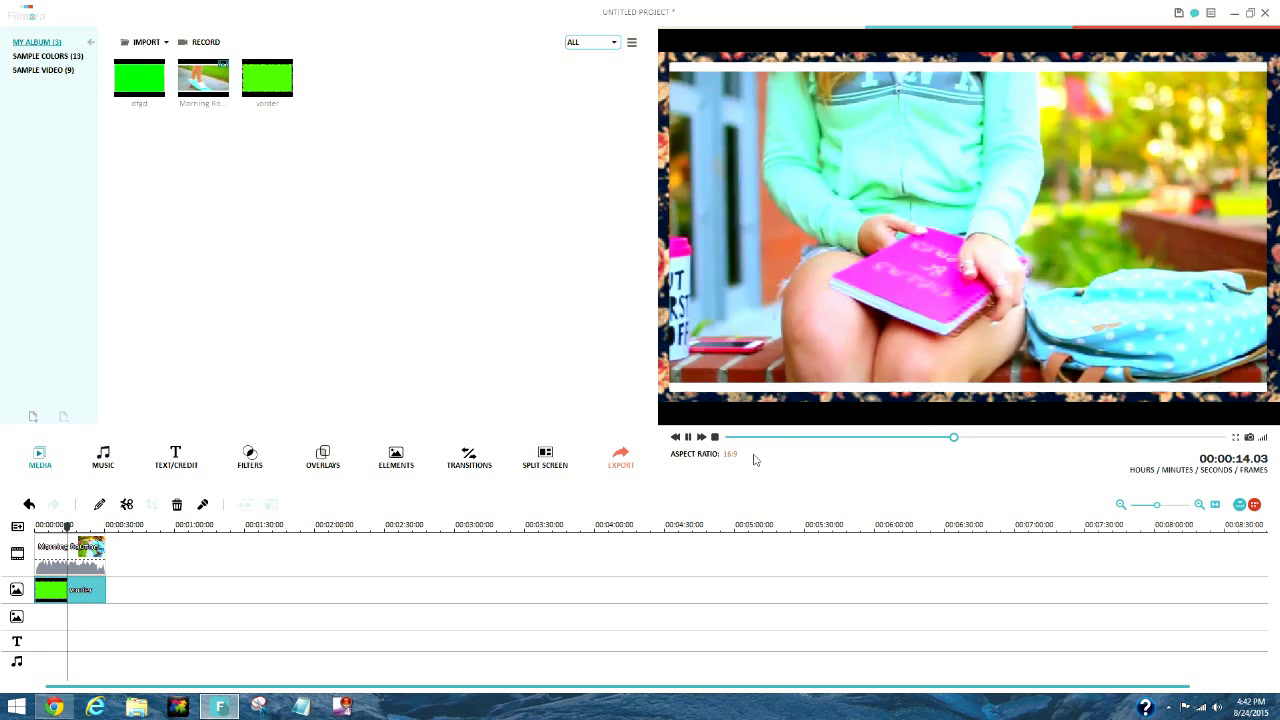
pyautogui.click(687, 437)
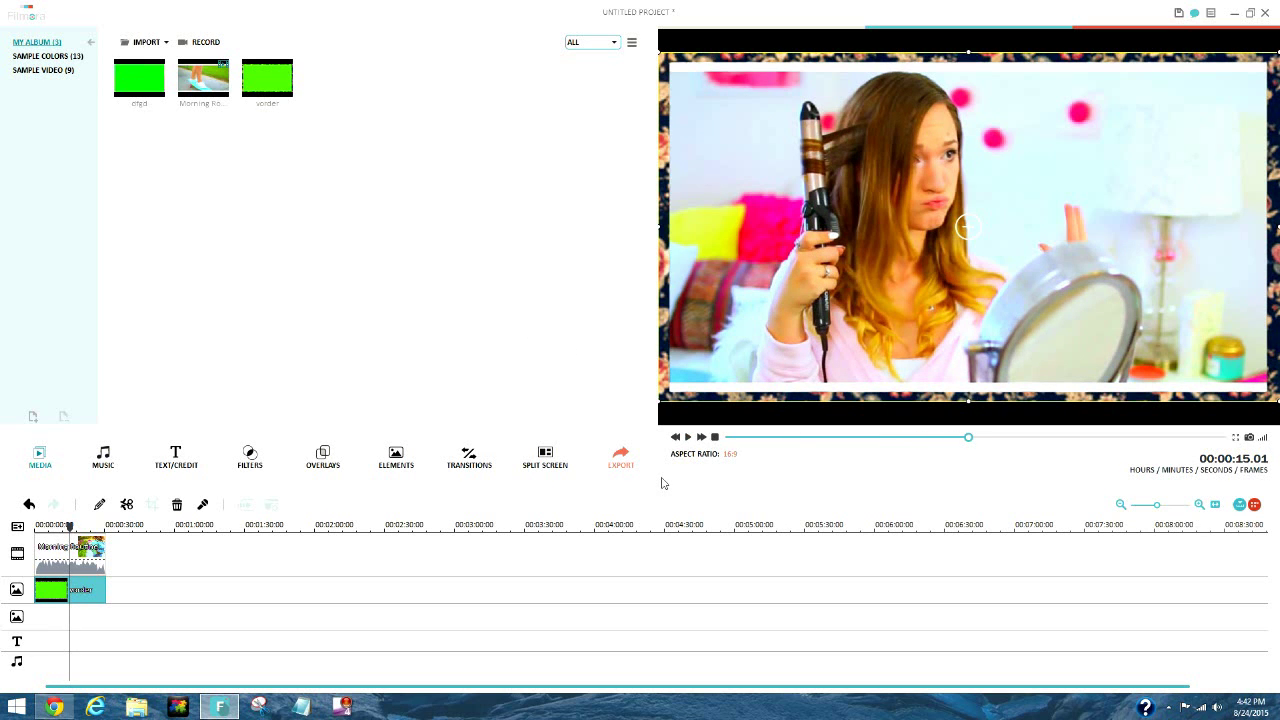